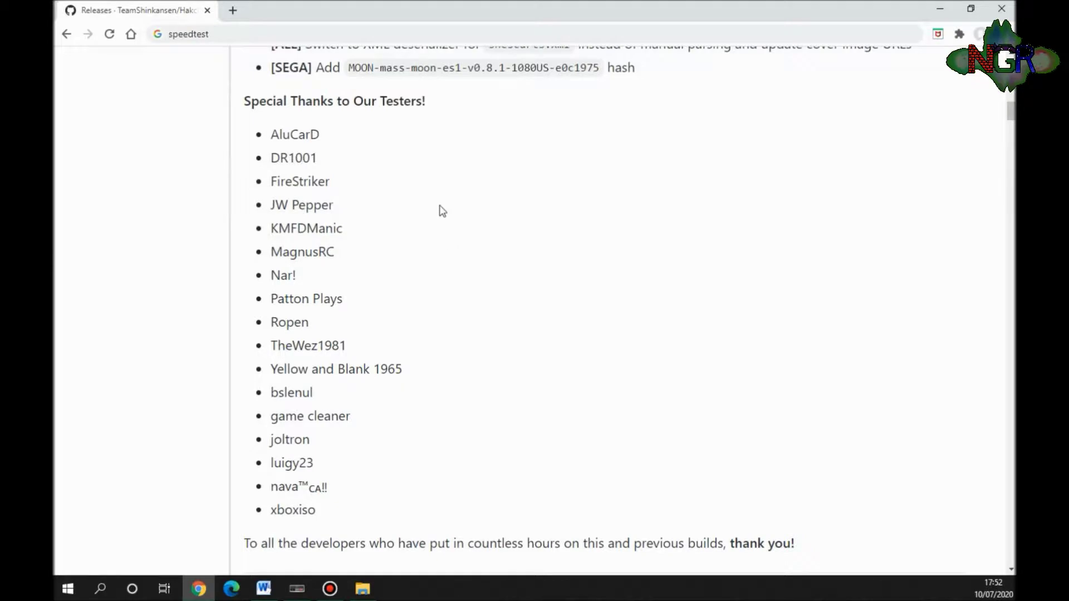
- Download Hakchi2 CE 3.8.0 from the assets of its GitHub release
scroll(437, 205, down, 6)
scroll(438, 205, down, 1)
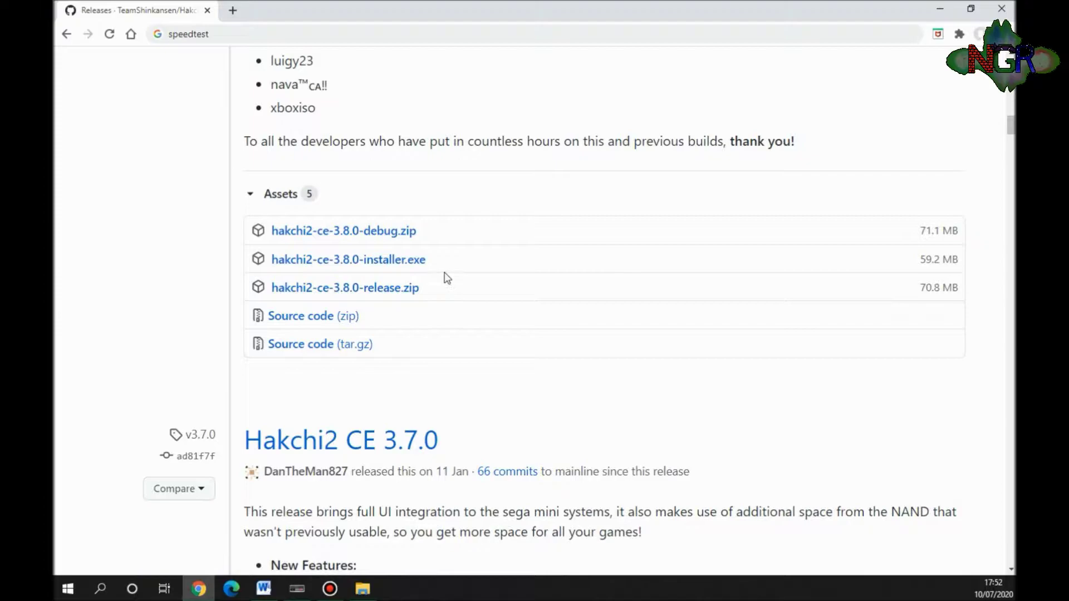
click(415, 272)
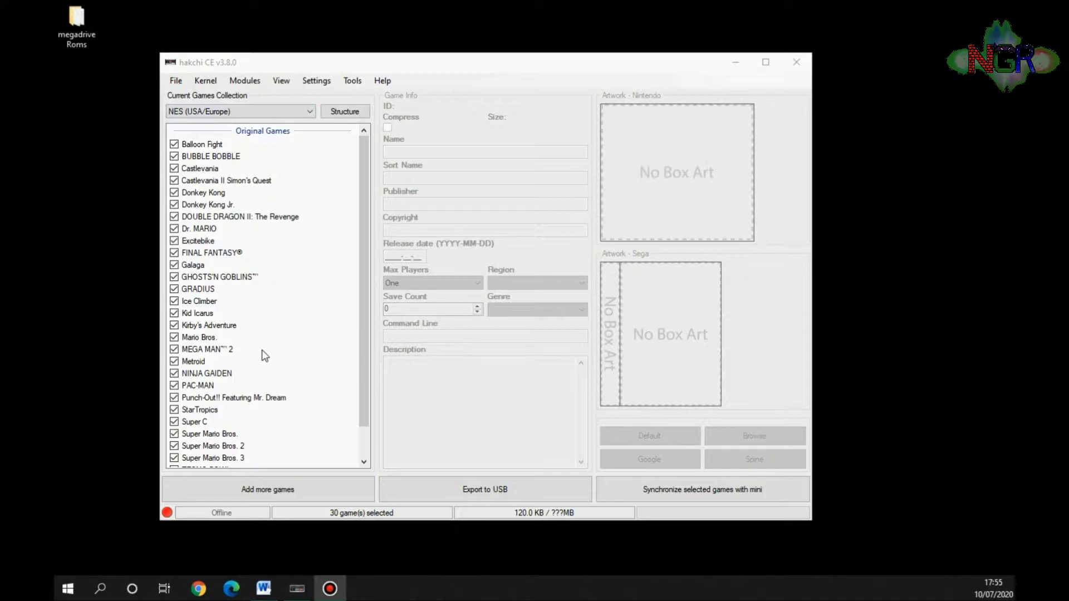
- Switch the current games collection to Sega MegaDrive (EUR) and look over its original games
click(290, 112)
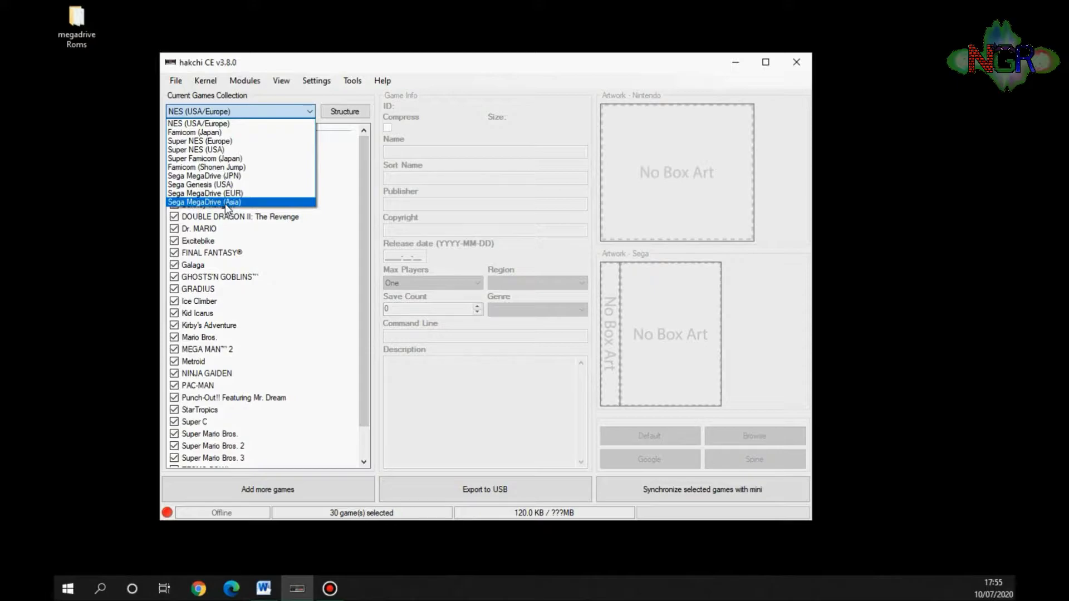
click(238, 193)
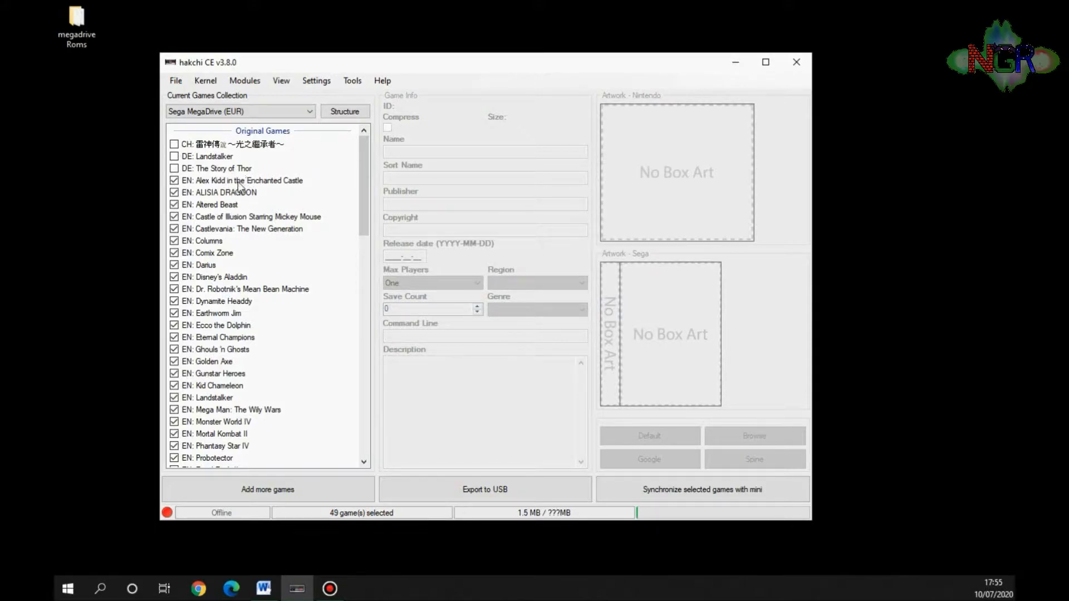
mouse_move(366, 168)
mouse_down()
mouse_move(353, 400)
mouse_move(369, 285)
mouse_move(362, 158)
mouse_up()
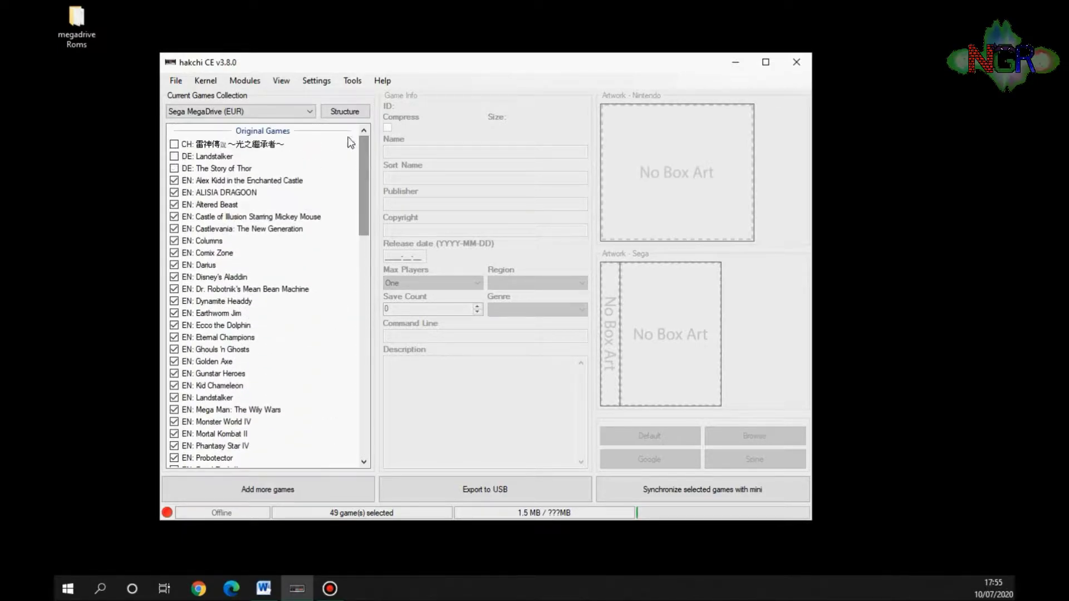
- Set the original games to Hidden (Unselected) in the games list
click(281, 80)
mouse_move(303, 100)
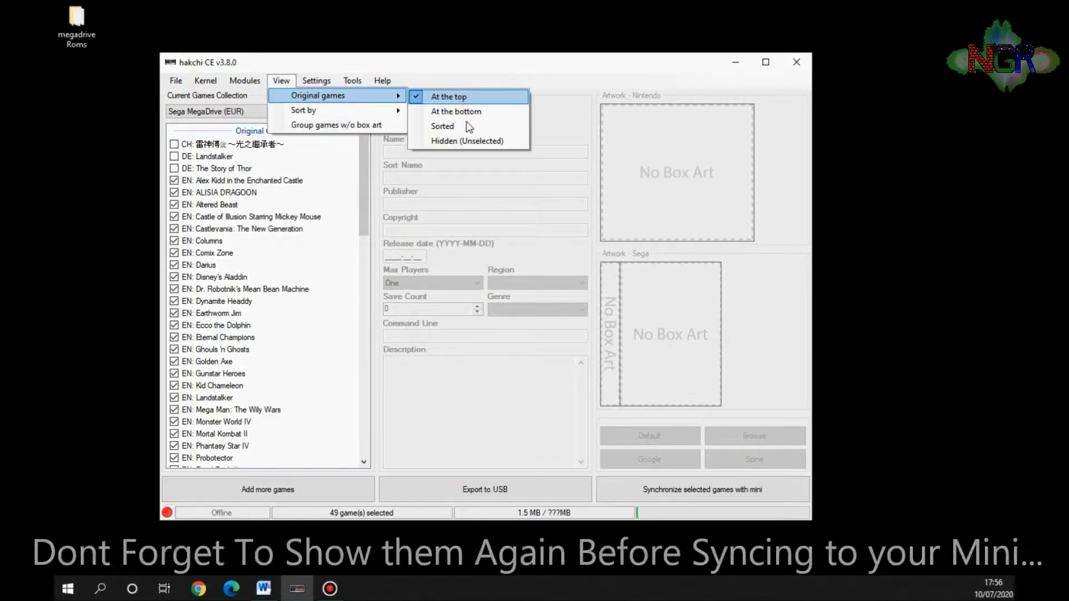
click(467, 141)
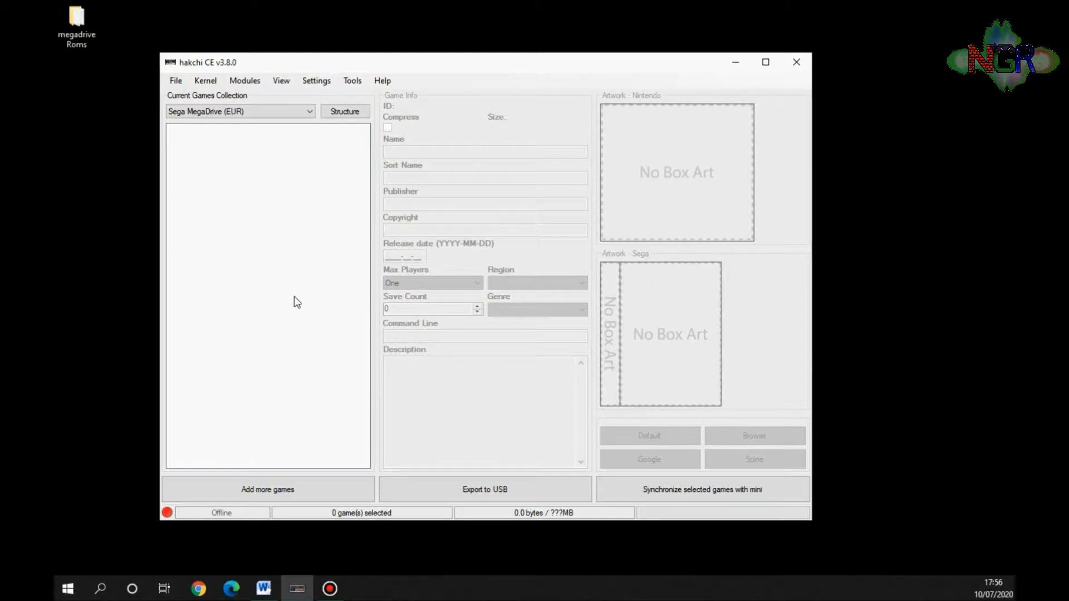
- Install the custom kernel on the Mega Drive Mini, confirming the flash and acknowledging its completion
click(205, 82)
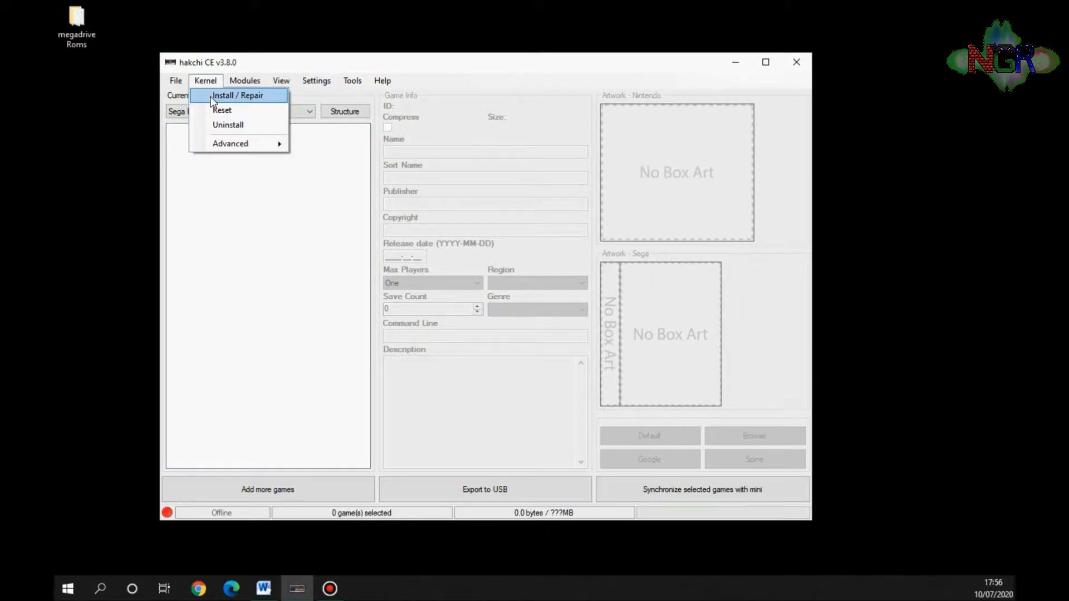
click(212, 96)
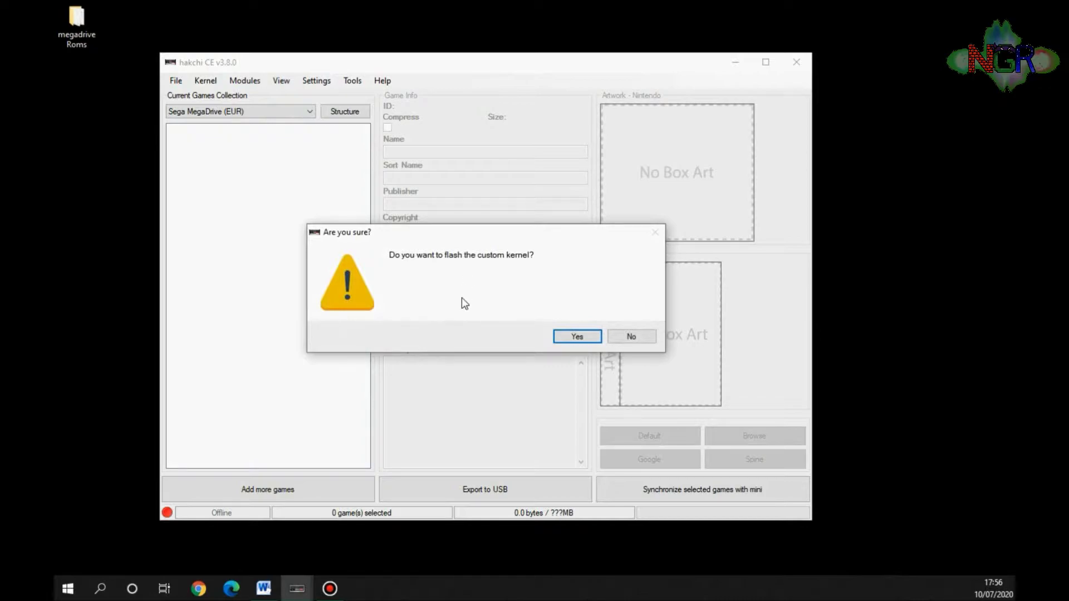
click(576, 336)
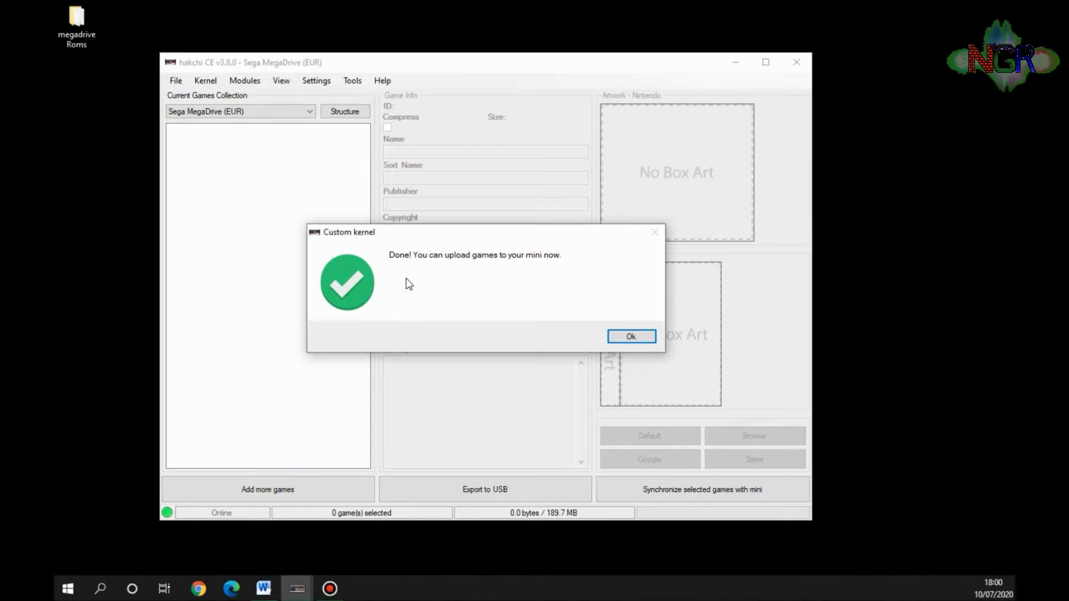
click(629, 336)
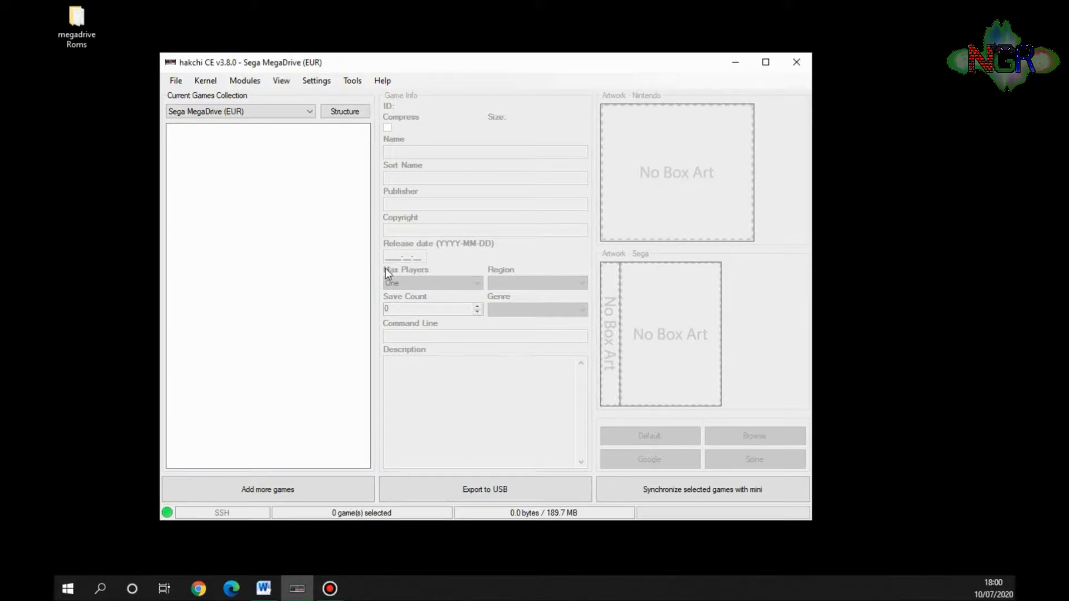
- Download the RetroArch 184 Xtreme RGUI module from the KMFD RetroArch section of KMFD's Mod Hub
click(257, 88)
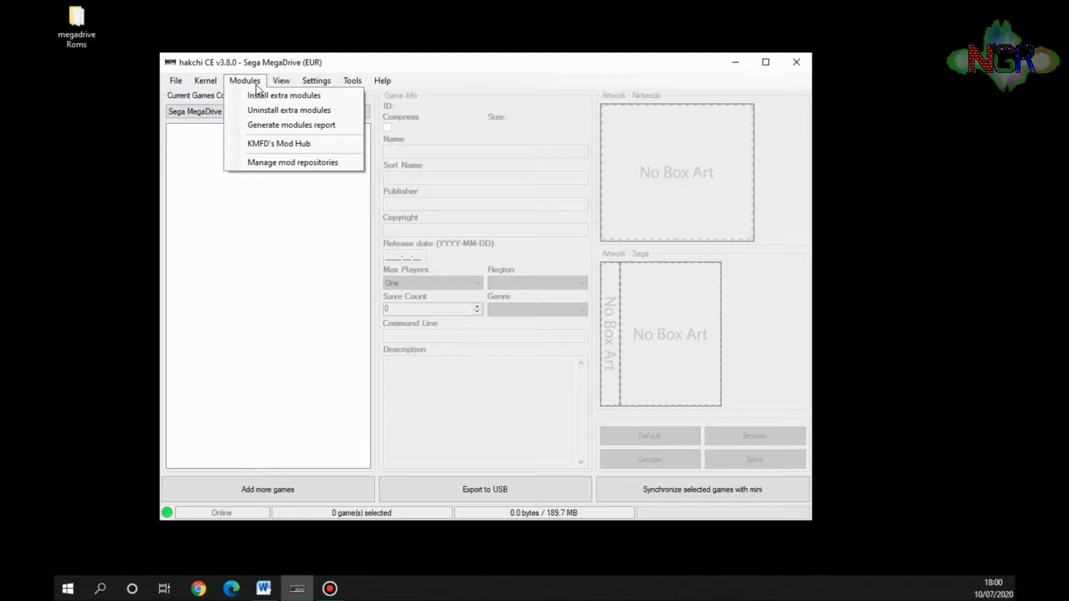
click(291, 146)
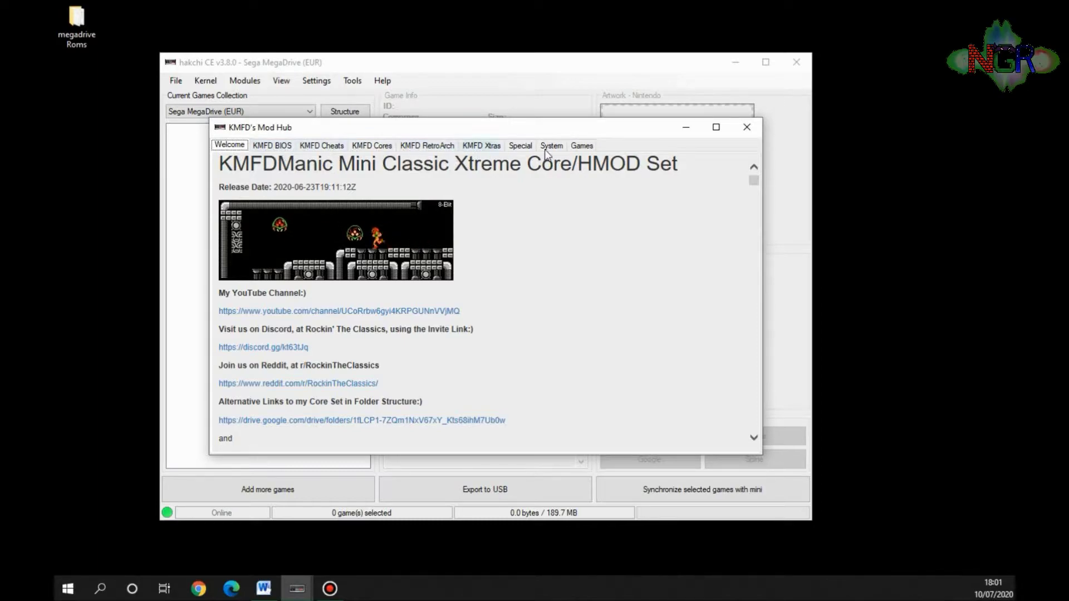
click(431, 150)
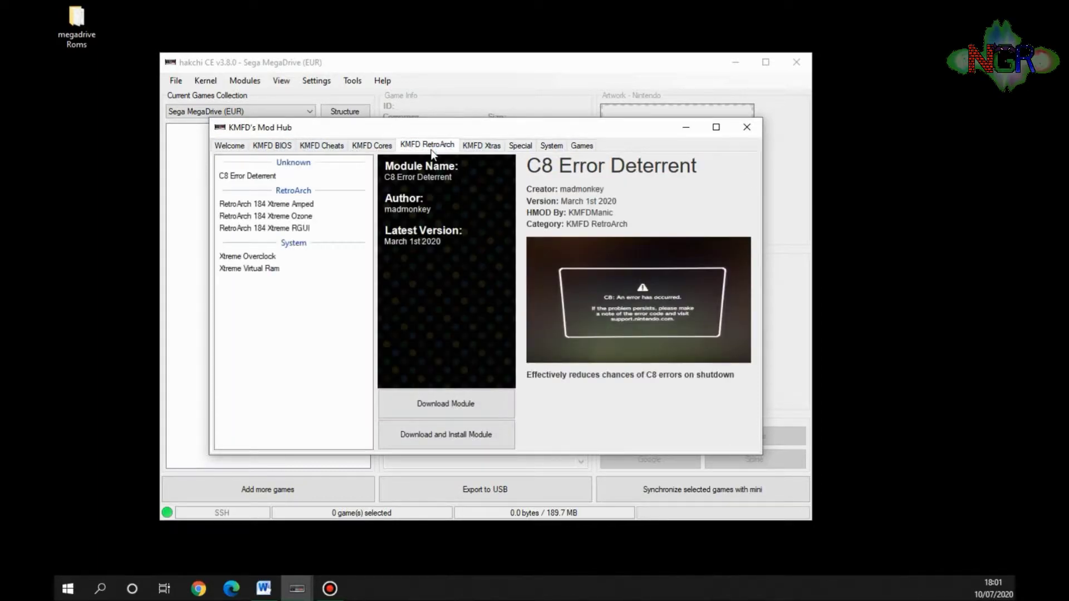
click(322, 231)
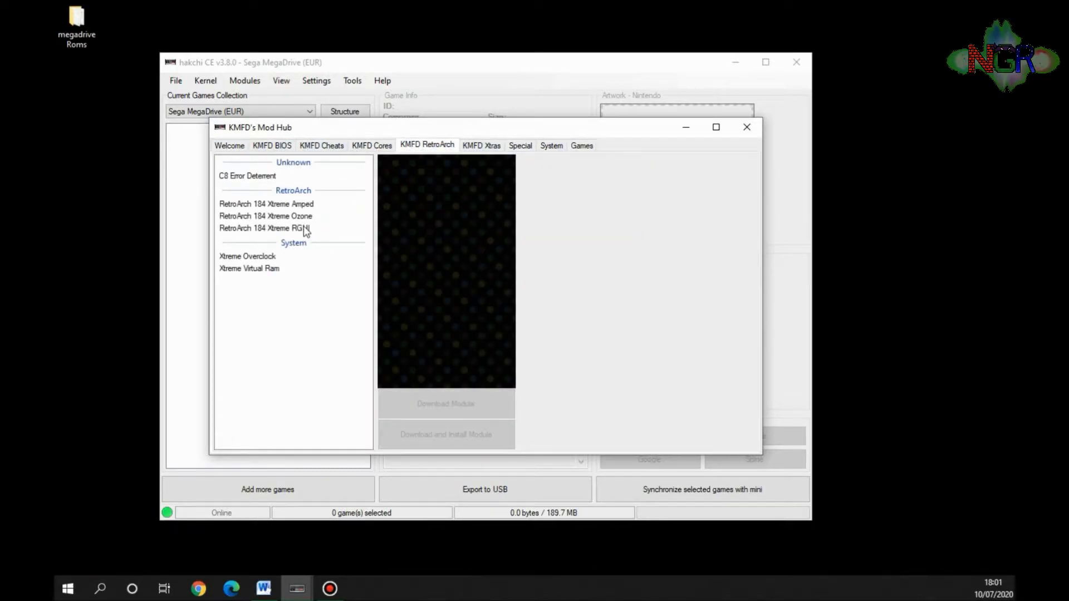
click(307, 231)
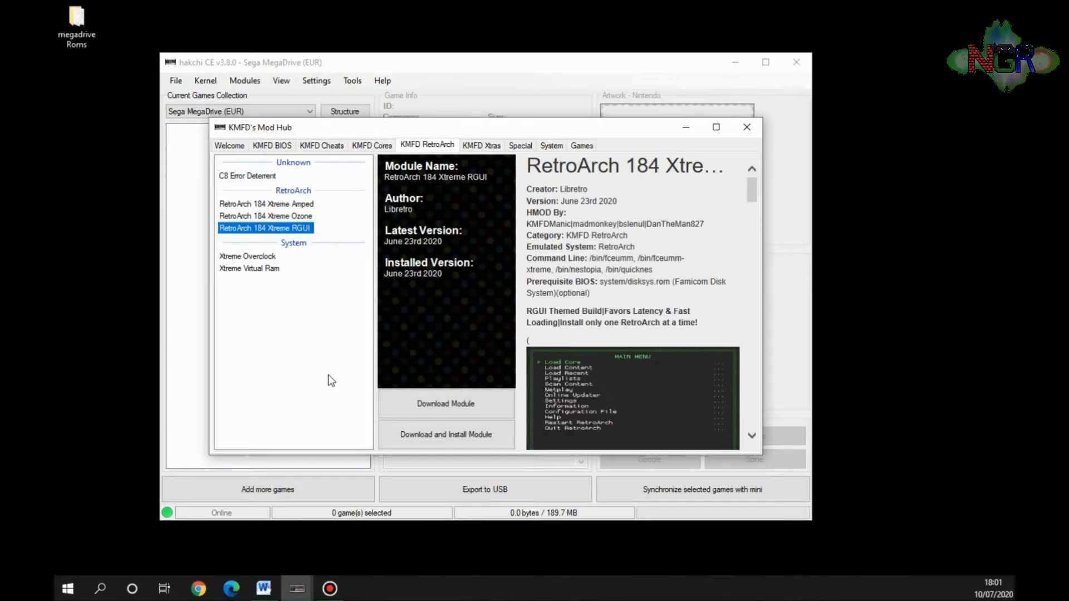
click(430, 397)
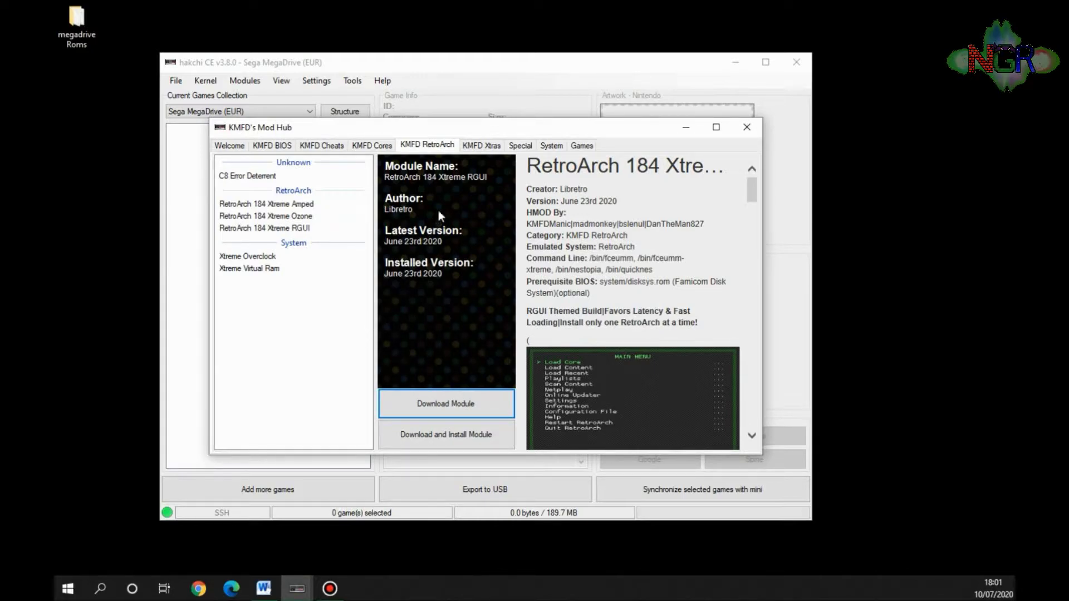
- Download the Genesis Xtreme GX module from the KMFD Cores, listed under Sega: MD|GG|MS|CD
click(384, 147)
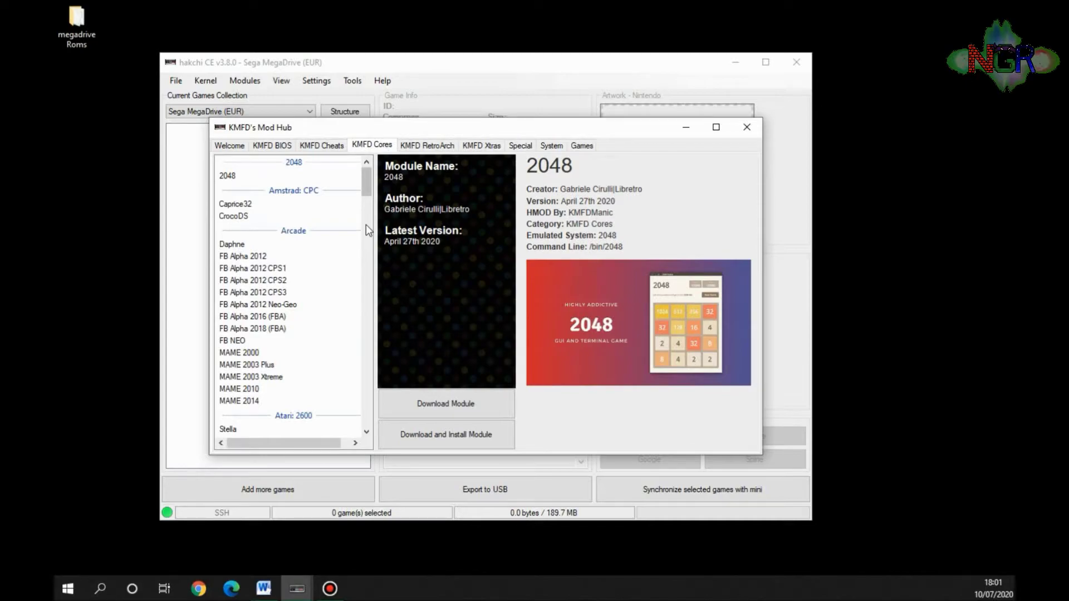
scroll(367, 231, down, 10)
drag(370, 245, 379, 389)
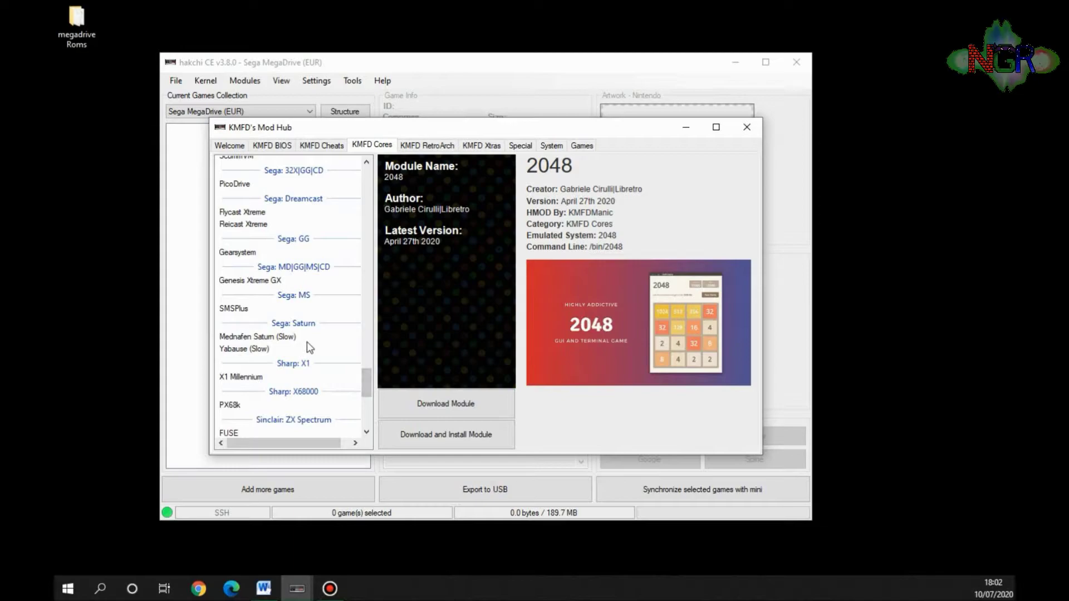
click(248, 286)
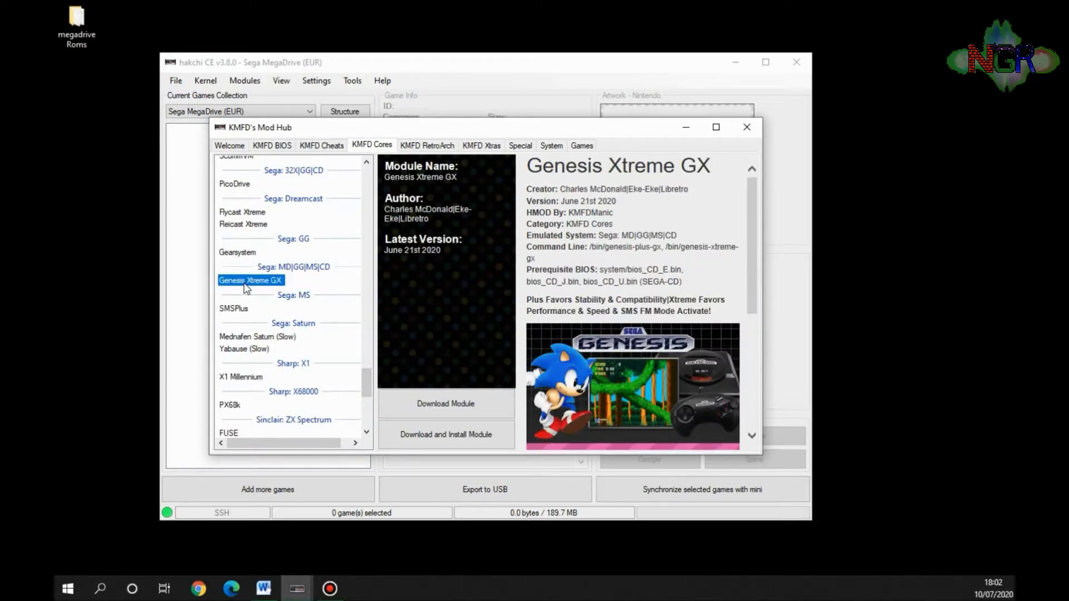
click(424, 402)
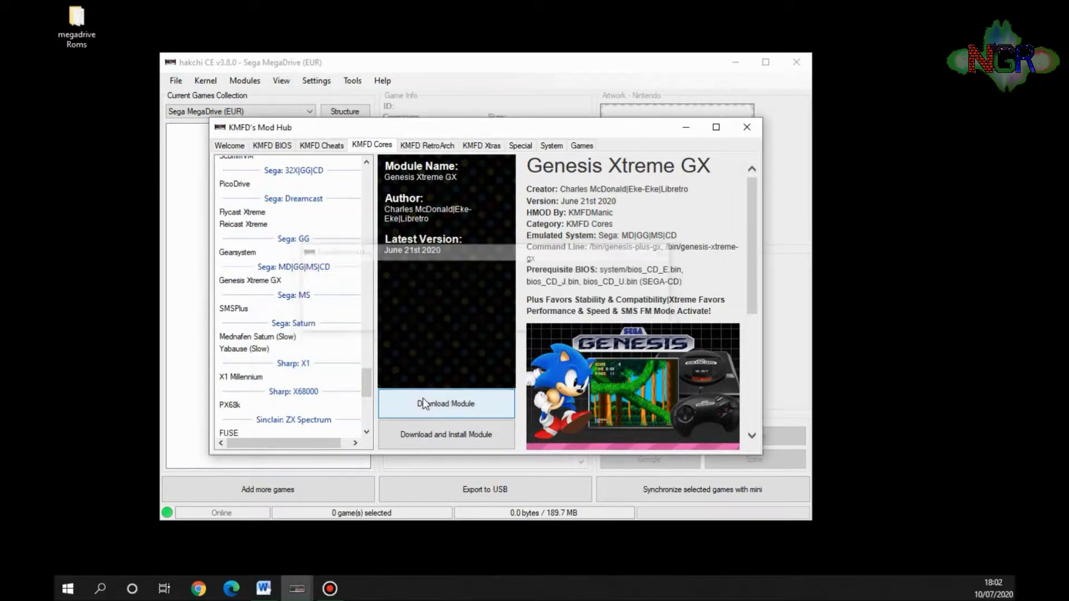
- Download the PicoDrive core module listed under Sega: 32X|GG|CD and close the Mod Hub
scroll(287, 334, up, 3)
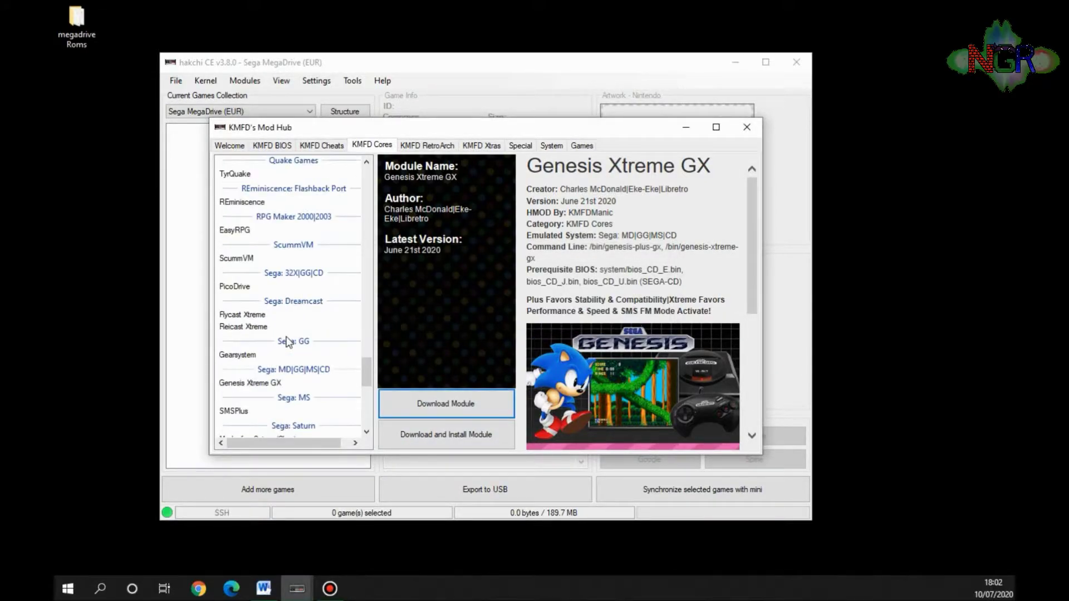
click(235, 286)
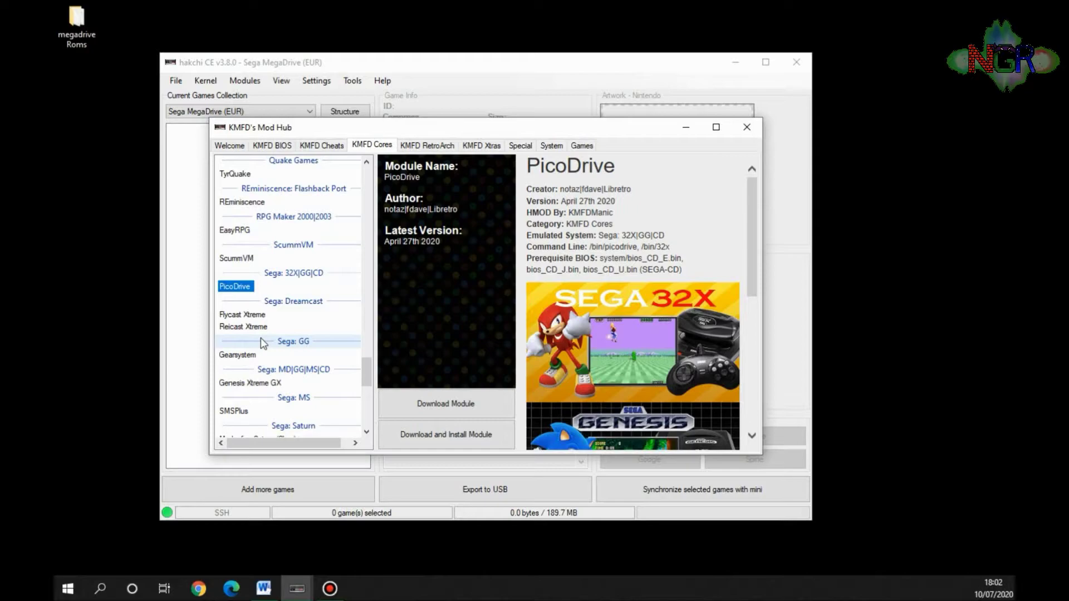
click(429, 403)
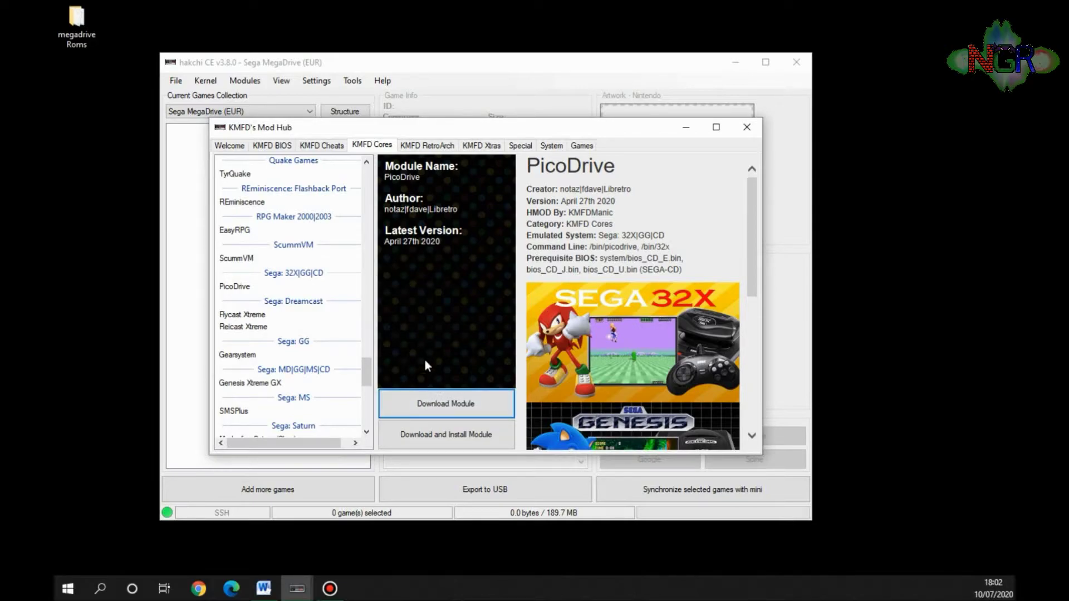
click(747, 127)
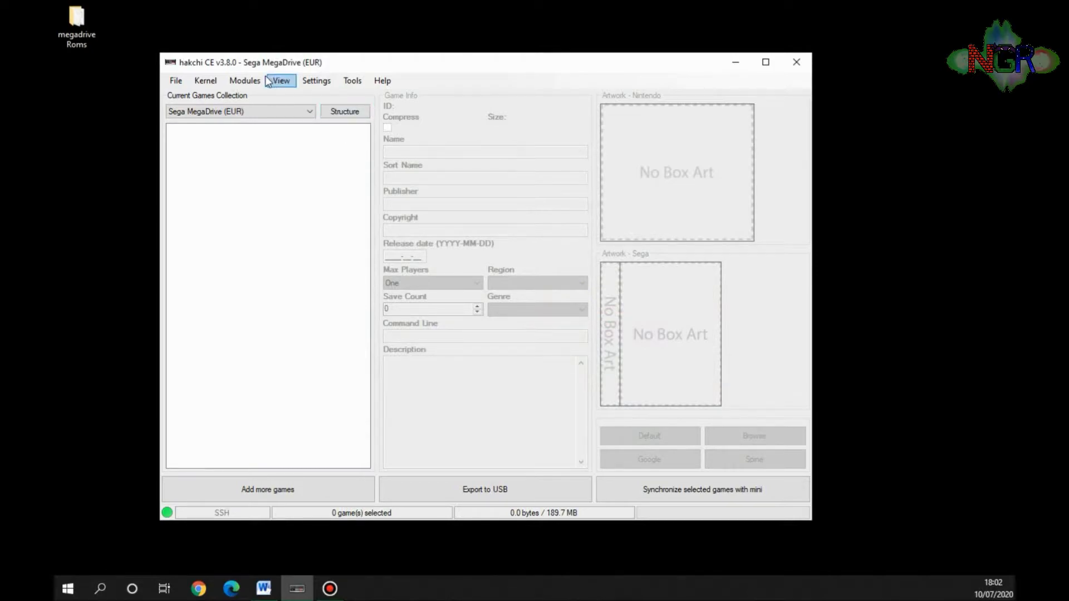
- Install the Genesis Xtreme GX, PicoDrive and RetroArch 184 Xtreme RGUI modules on the mini
click(244, 80)
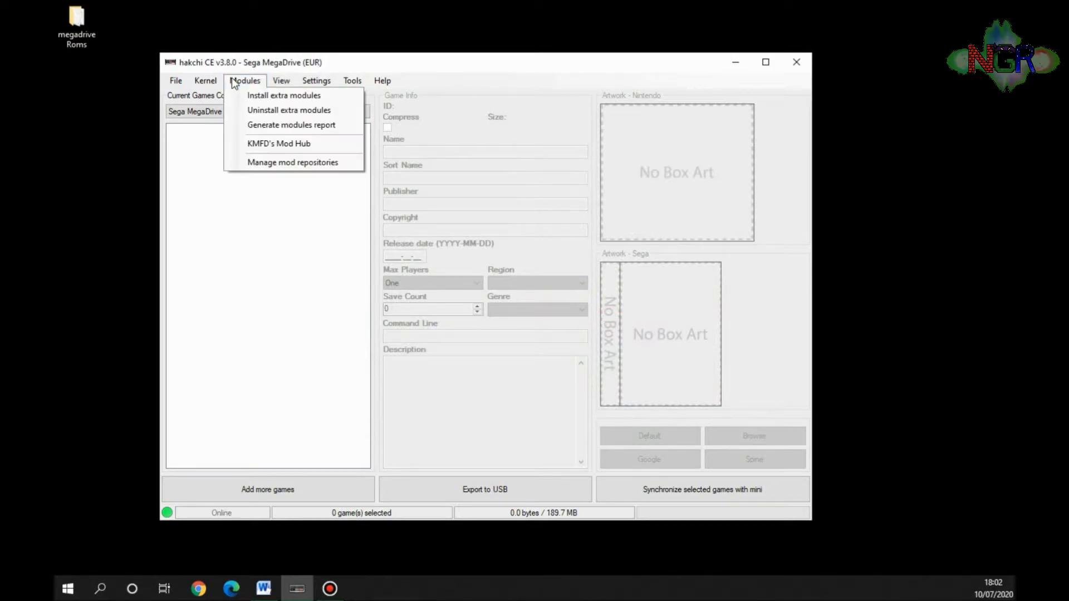
click(245, 97)
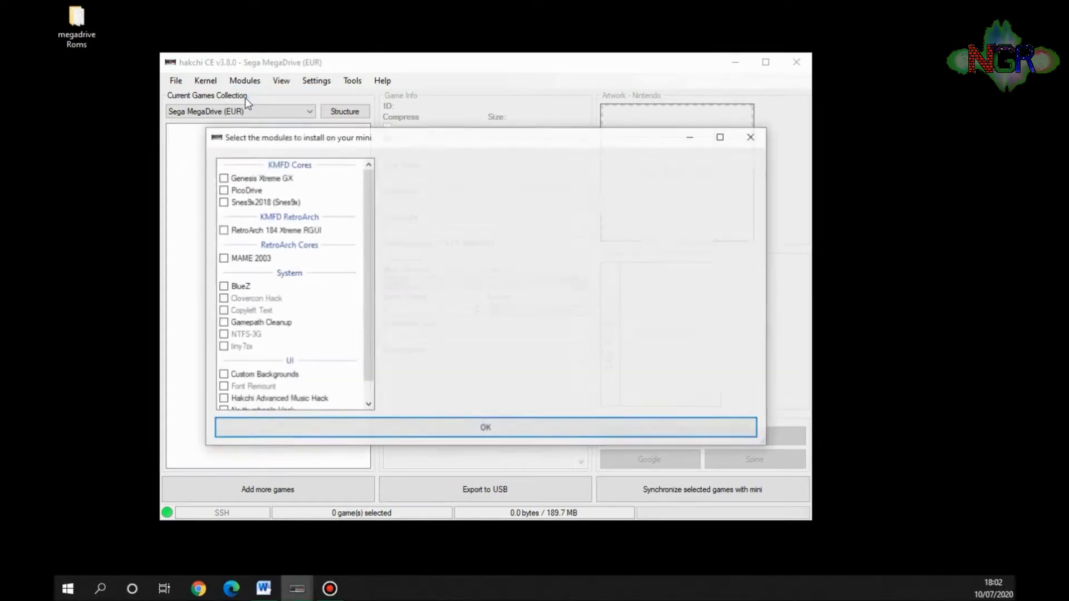
click(223, 177)
click(224, 189)
click(224, 230)
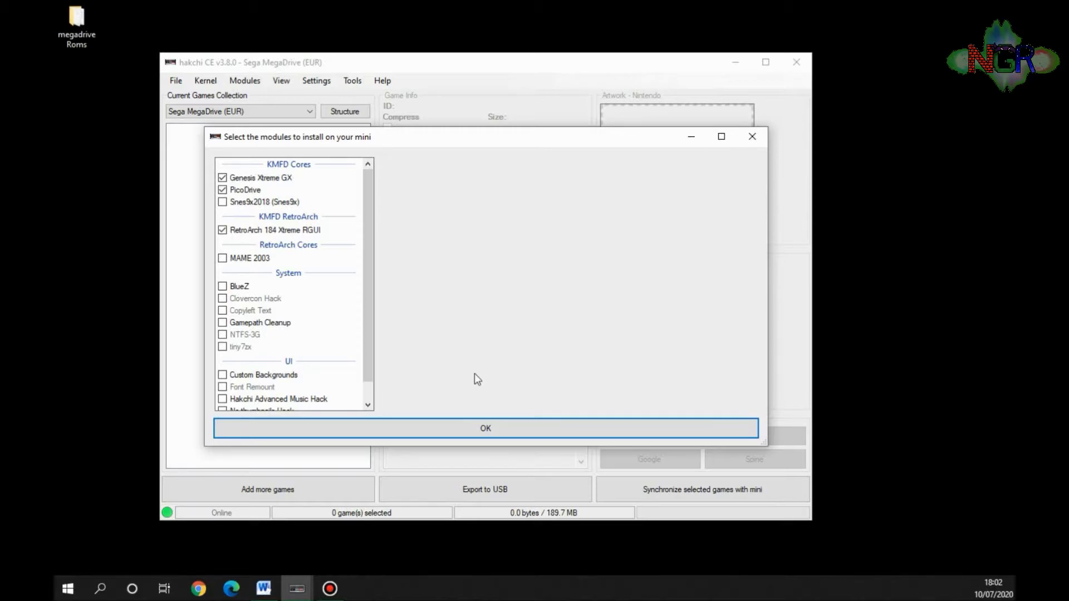
click(461, 432)
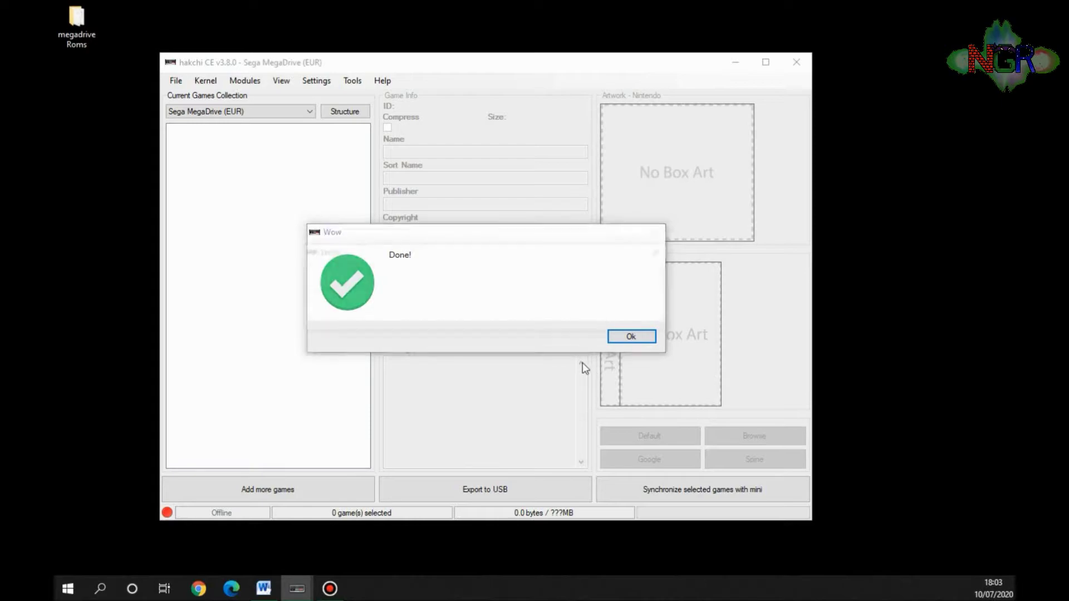
click(617, 339)
click(351, 82)
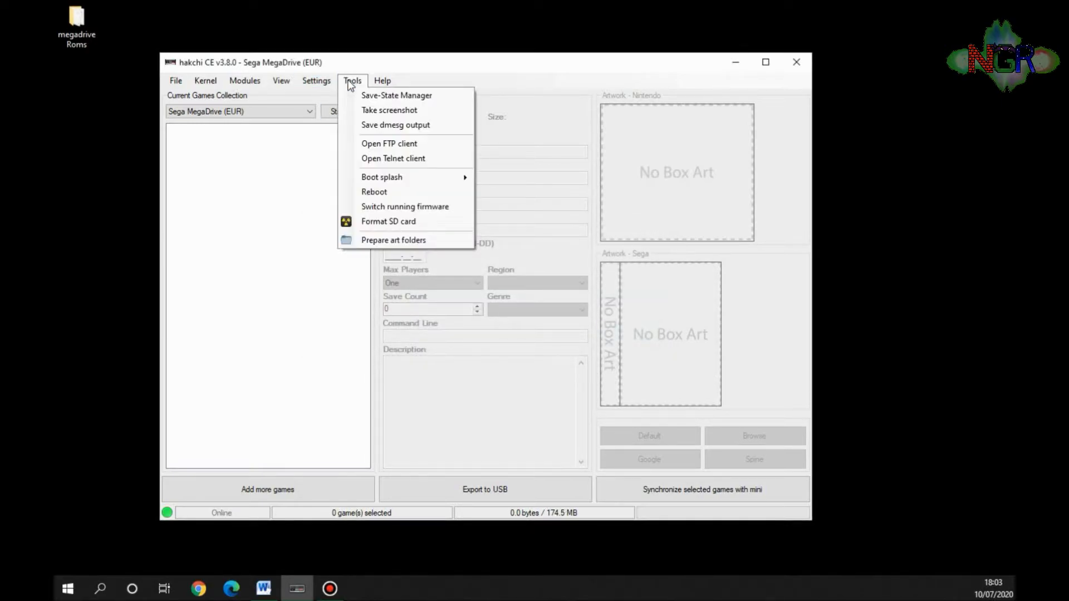
mouse_move(410, 189)
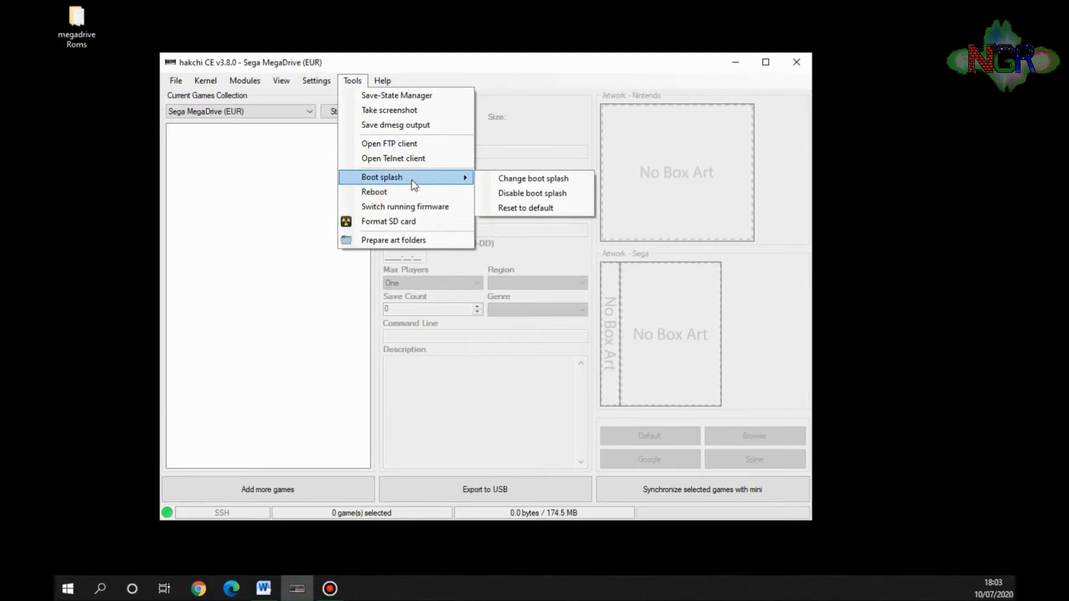
click(283, 191)
- Reset the mini's boot splash to default and acknowledge the completion
click(351, 83)
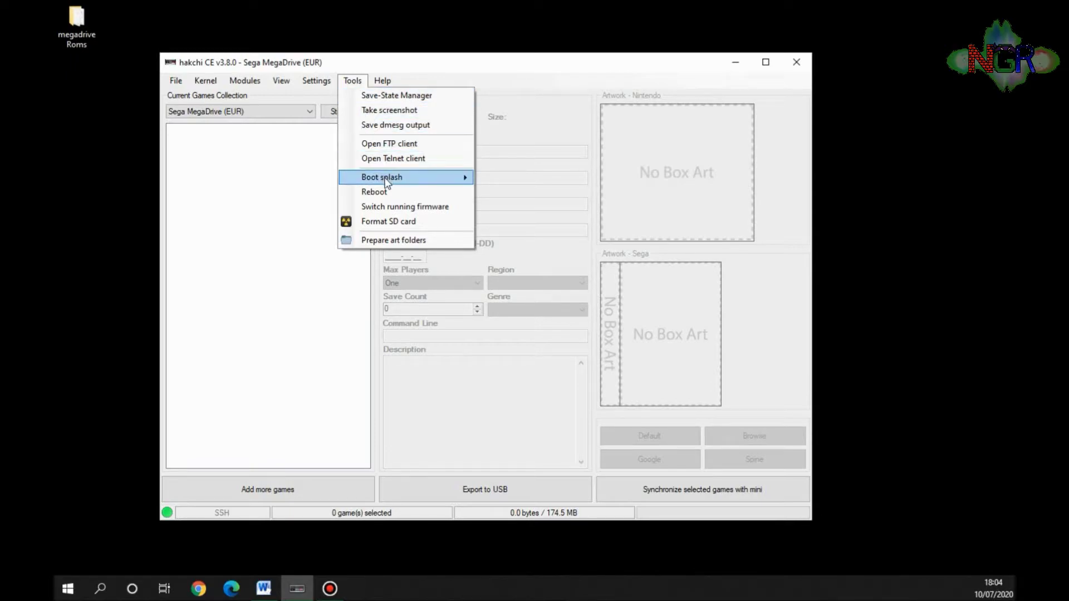
mouse_move(401, 177)
click(523, 208)
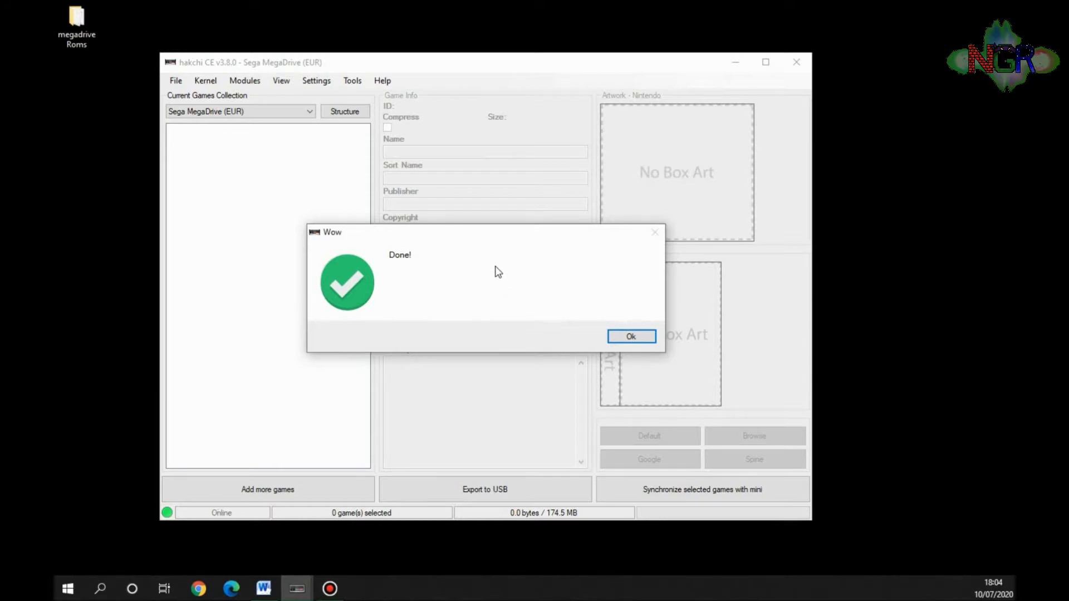
click(631, 336)
- Move the hakchi window aside to clear space and open the megadrive Roms folder on the desktop
drag(344, 64, 510, 62)
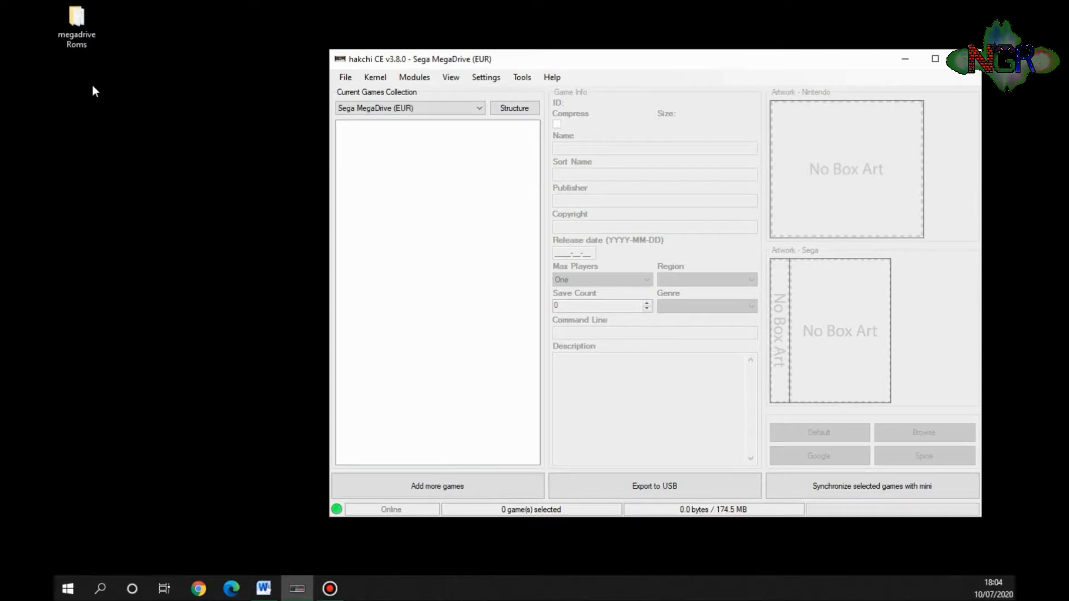
double_click(73, 28)
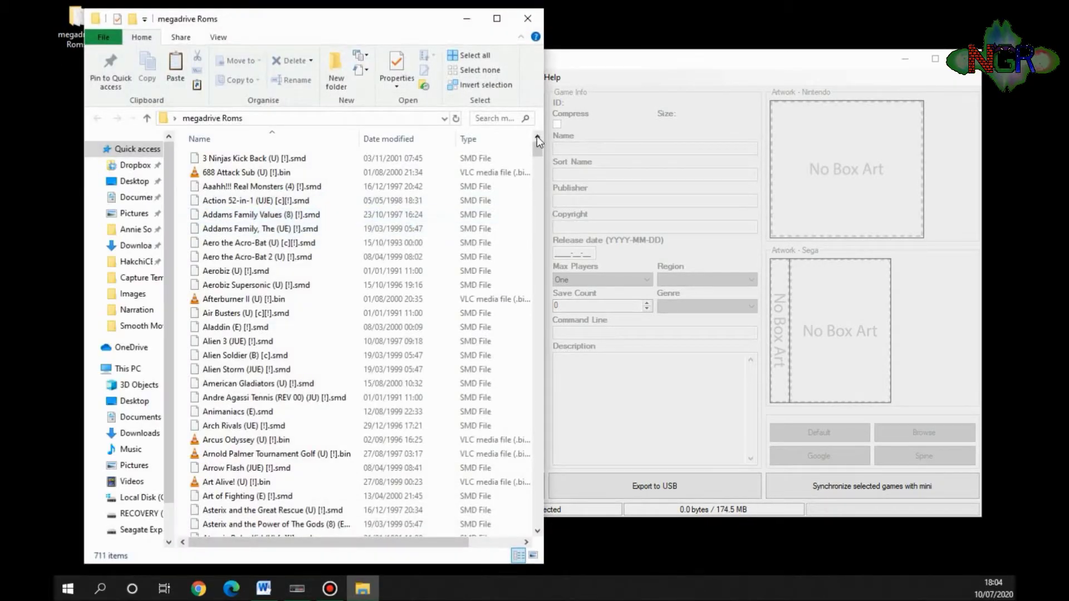
- Switch back to hakchi CE, start adding games and browse to the megadrive Roms folder on the Desktop
click(570, 68)
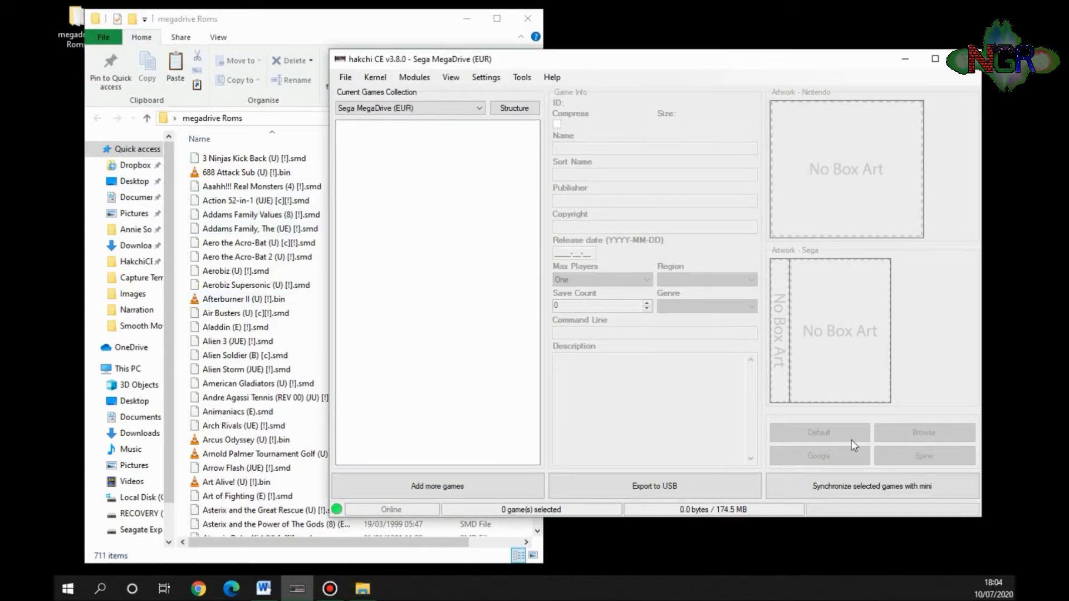
click(456, 488)
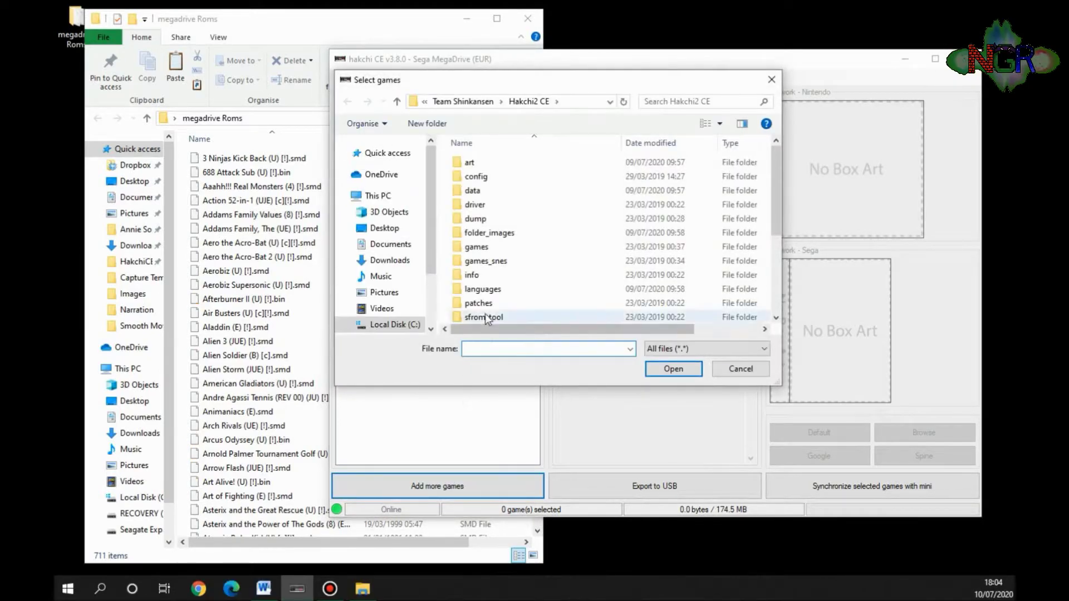
scroll(428, 228, up, 5)
click(384, 185)
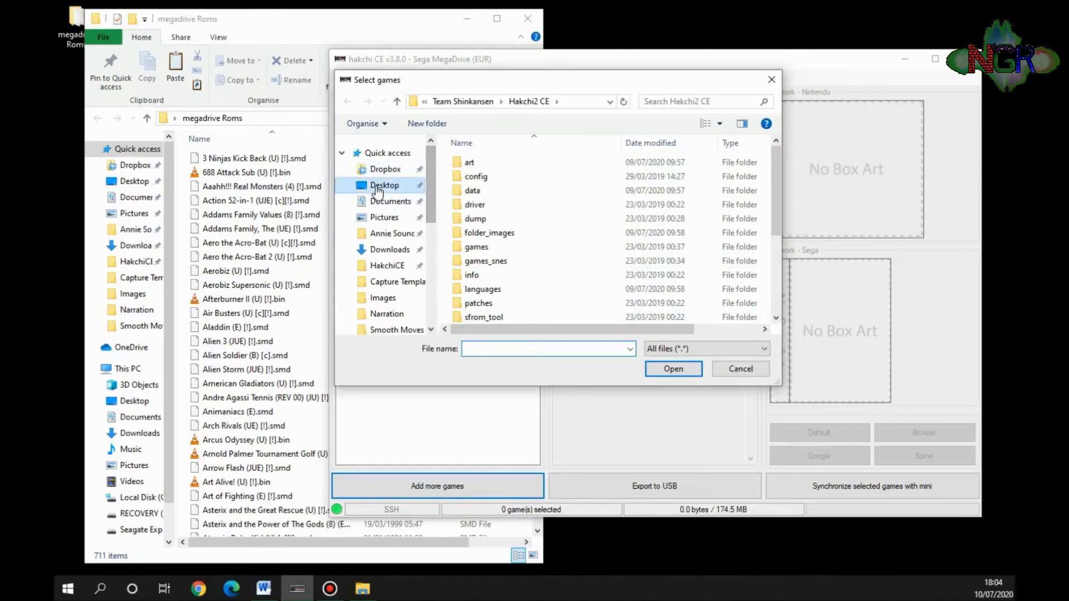
scroll(557, 208, down, 5)
scroll(557, 208, up, 3)
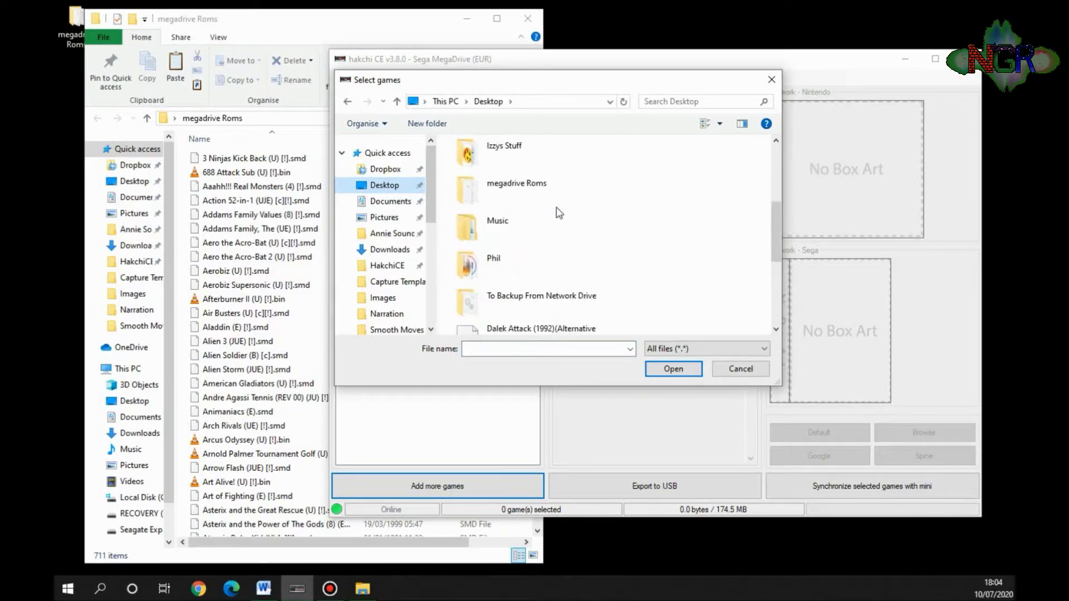
double_click(529, 189)
- Add Teenage Mutant Ninja Turtles - The Hyperstone Heist, Sensible Soccer and Mortal Kombat (REV 00) to the games collection
drag(775, 151, 783, 283)
click(622, 287)
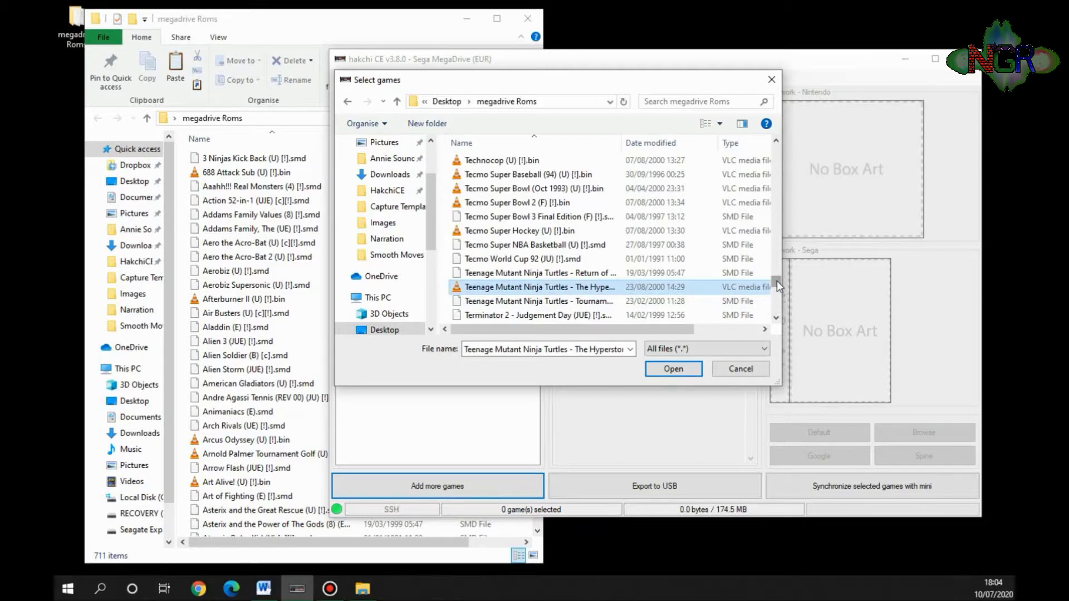
drag(776, 280, 776, 234)
ctrl+click(556, 158)
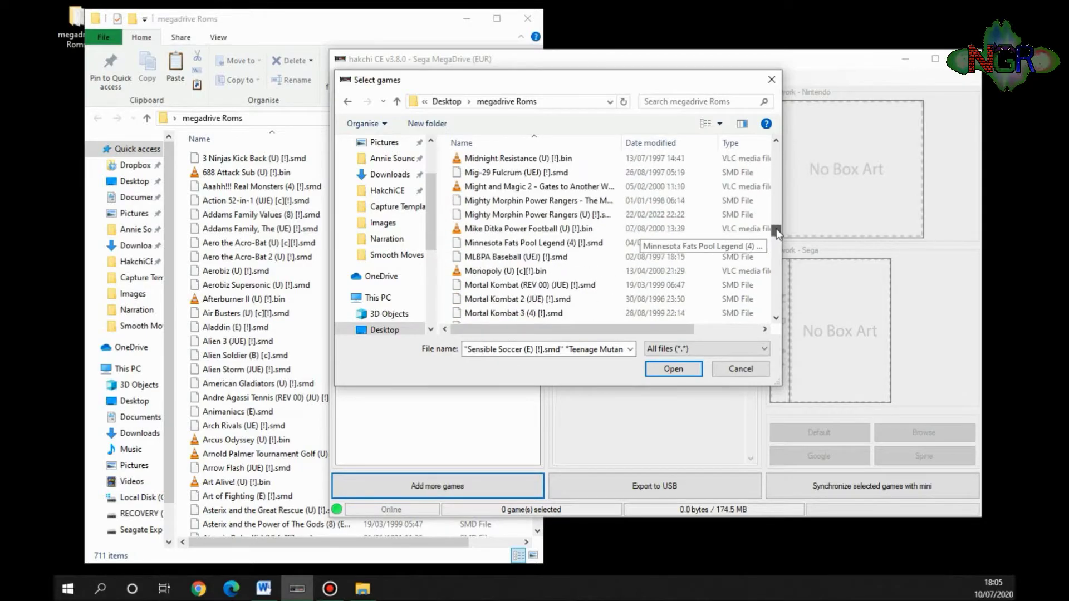
ctrl+click(563, 284)
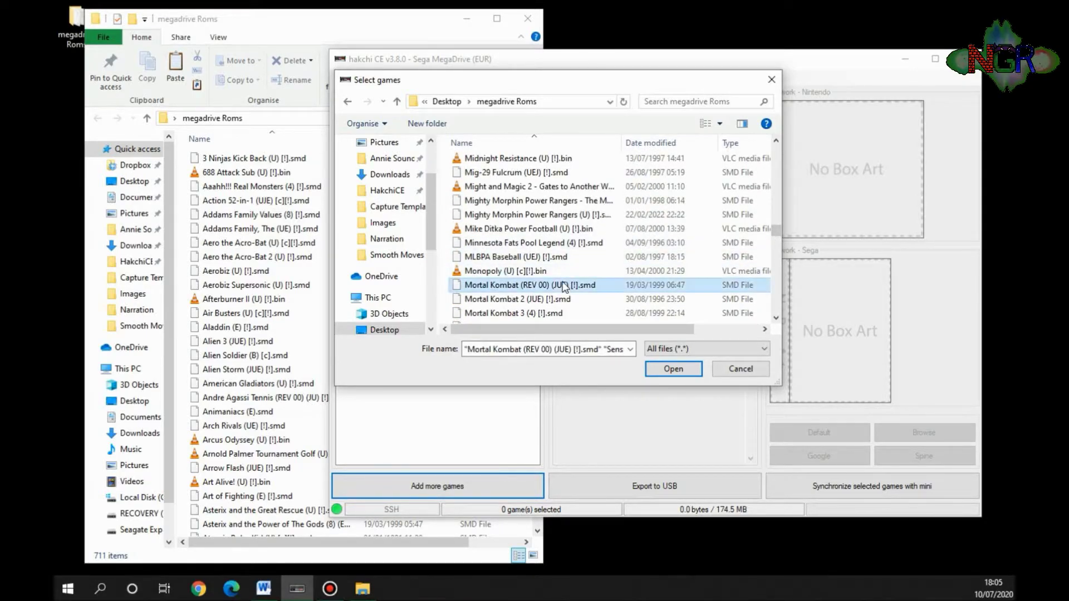
click(671, 369)
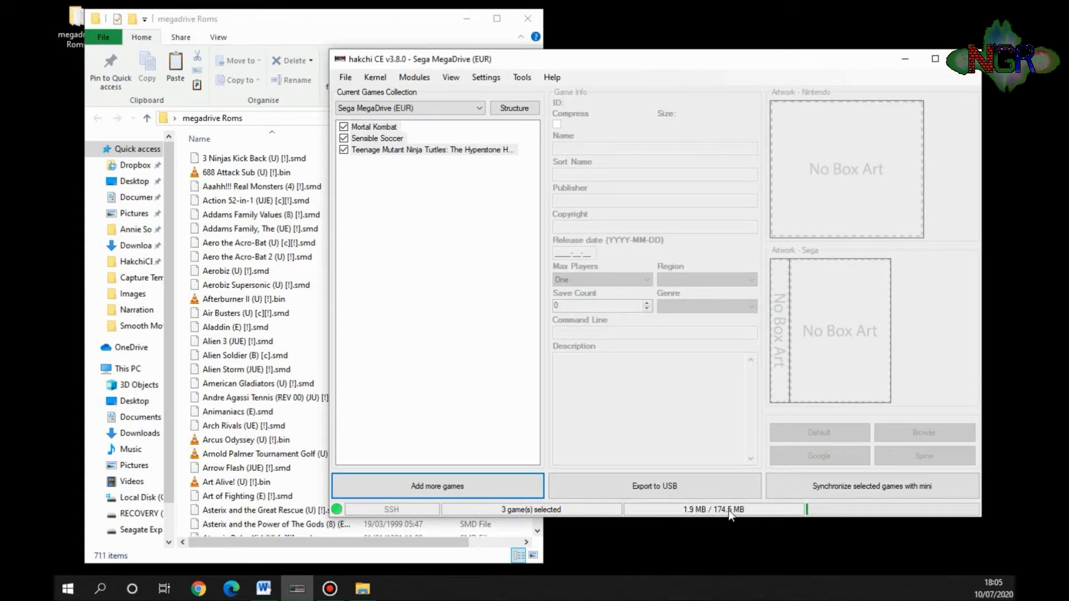
- Examine Mortal Kombat's game info and placeholder artwork, and clear the selection
click(482, 309)
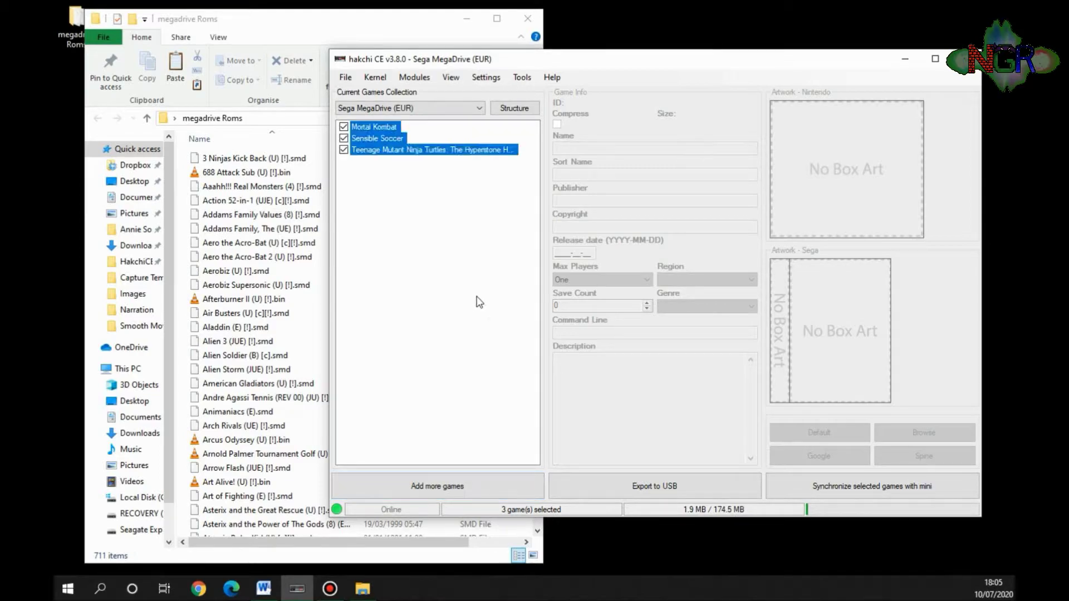
click(391, 129)
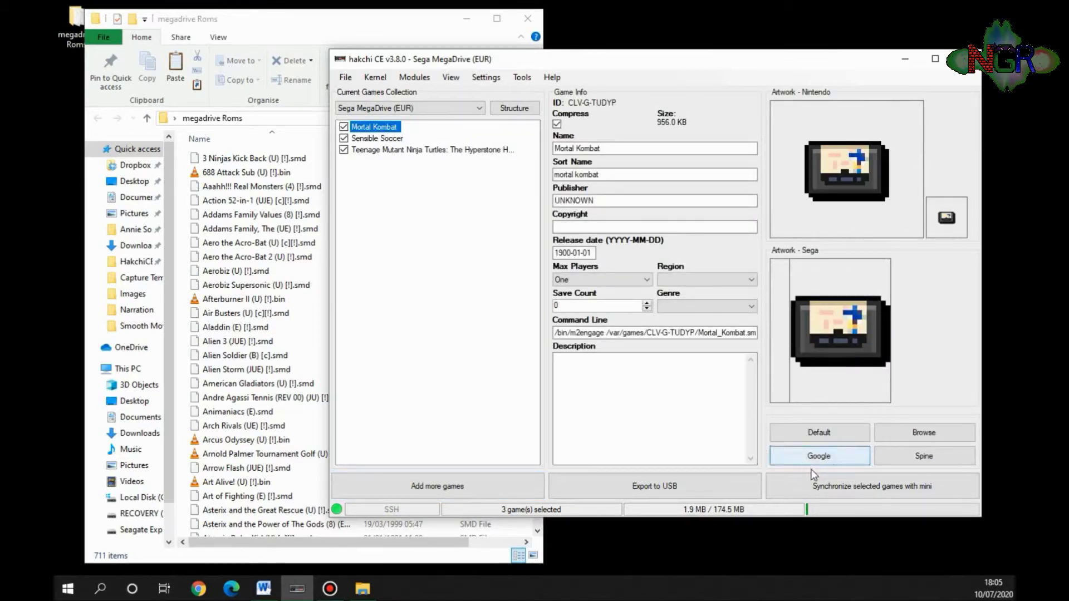
click(380, 327)
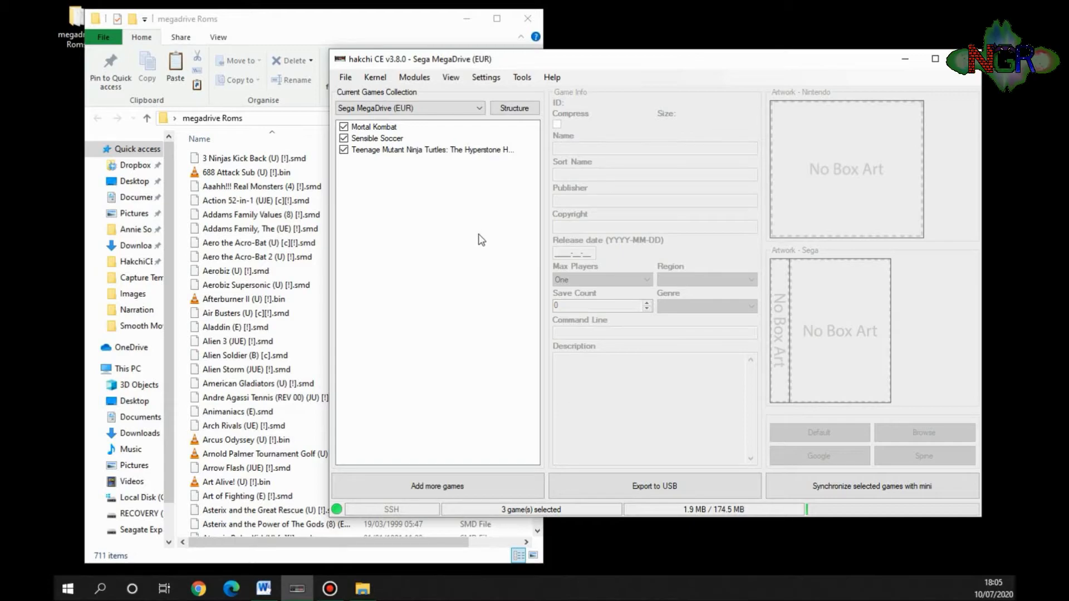
key(Up)
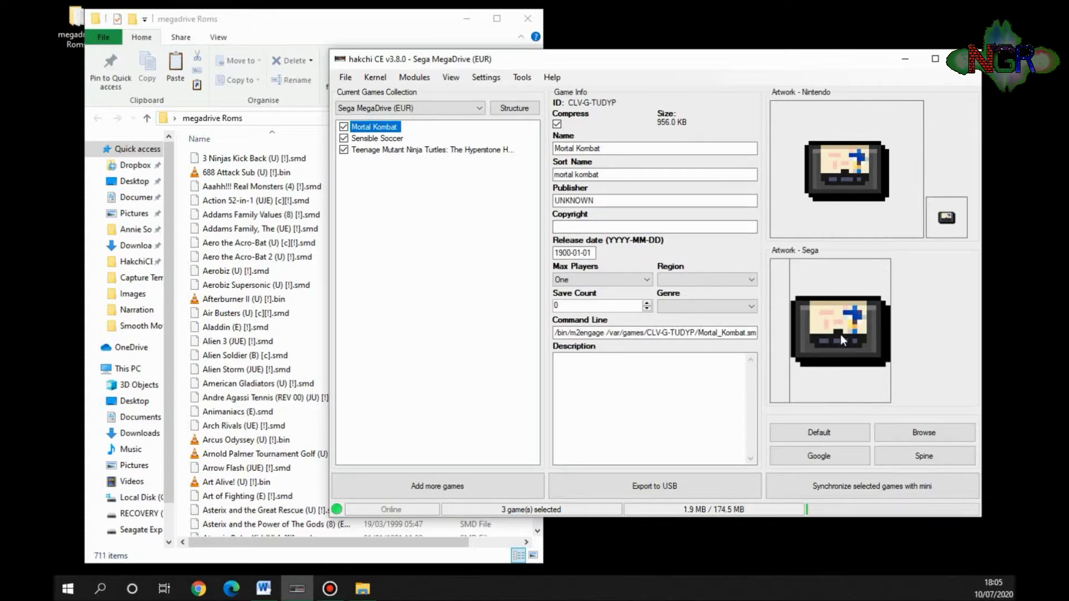
click(448, 263)
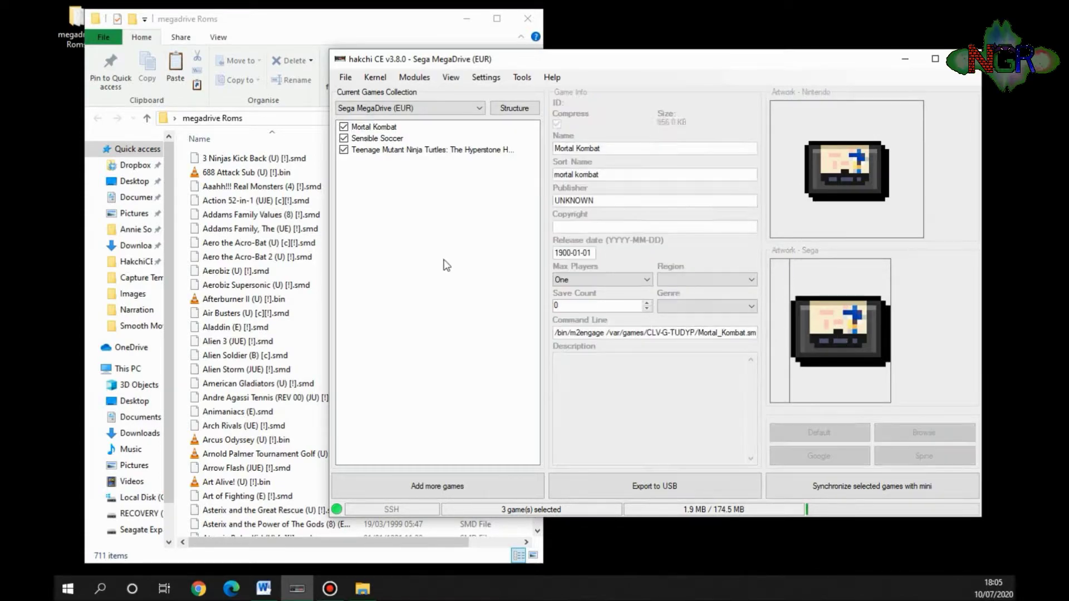
- Download box art for all three added games and acknowledge the completion
drag(453, 214, 373, 127)
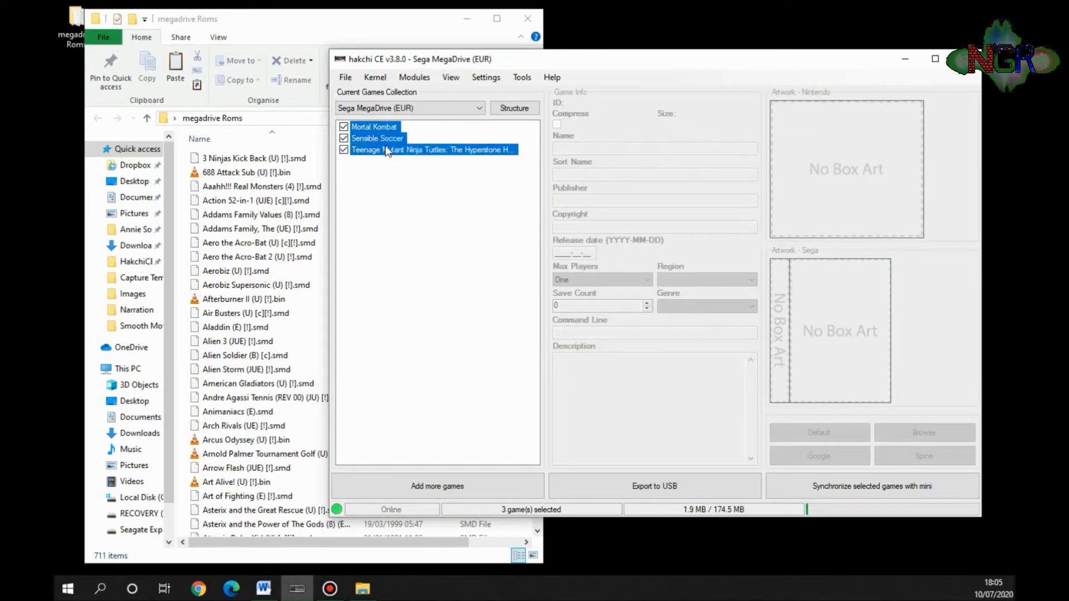
right_click(385, 140)
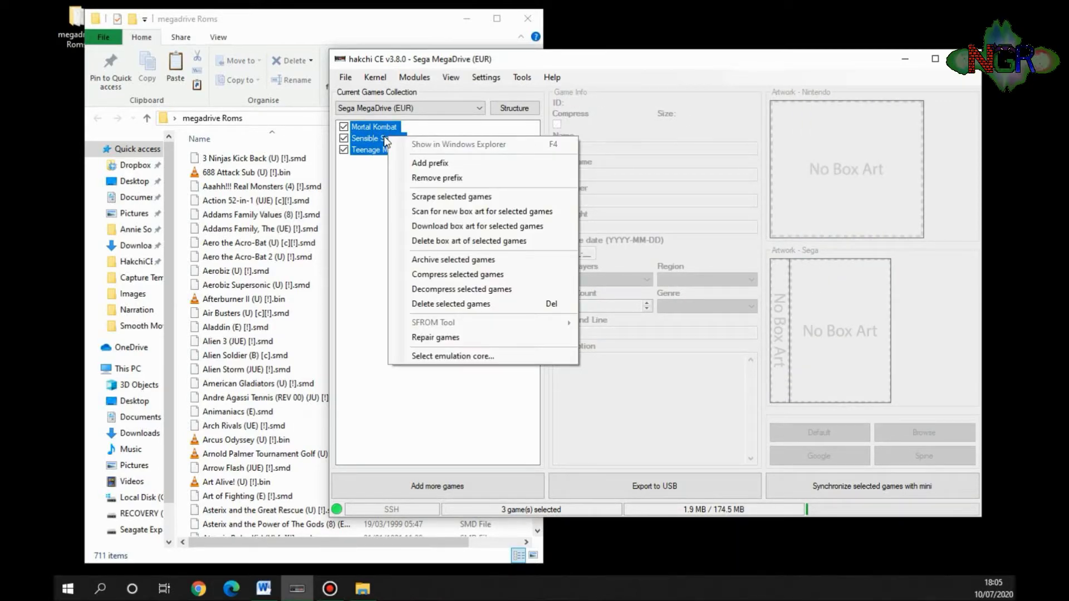
click(429, 227)
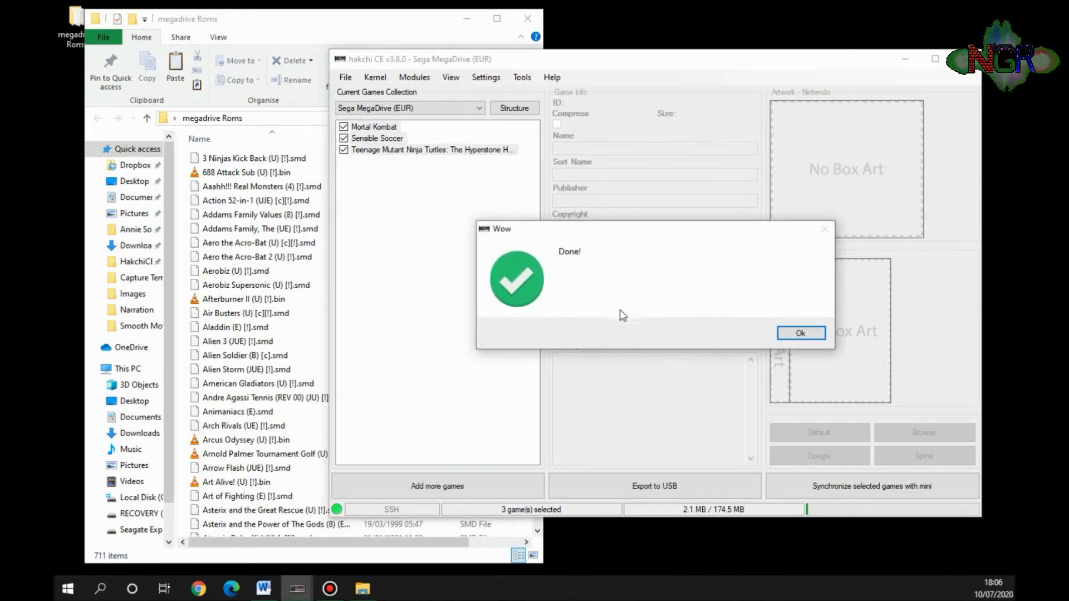
click(800, 332)
- Check Mortal Kombat's downloaded artwork, look through the Google image results for alternative covers and close them without choosing one
click(377, 129)
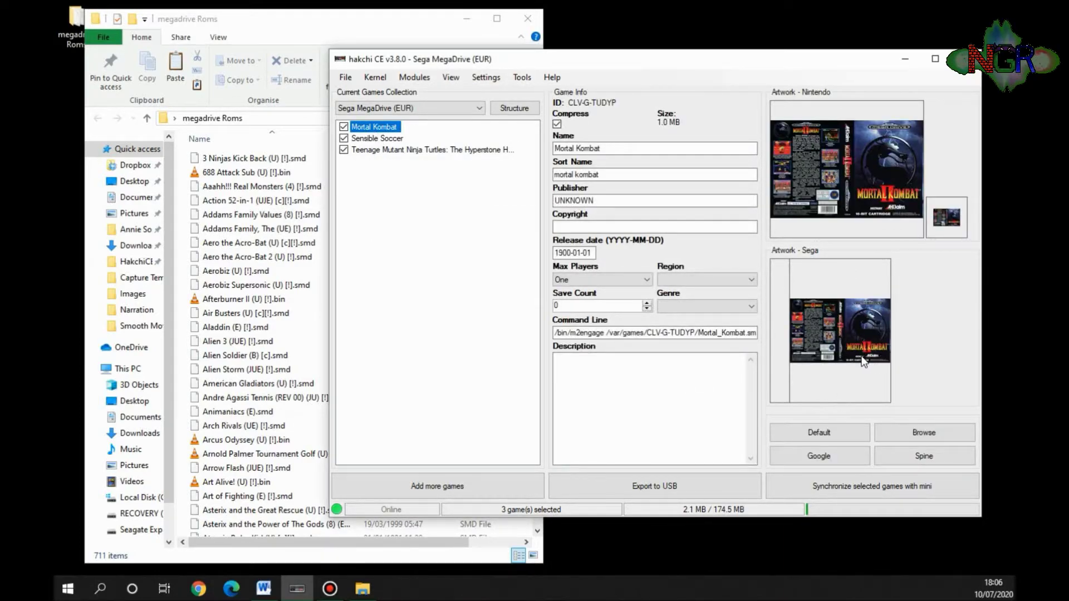
click(828, 455)
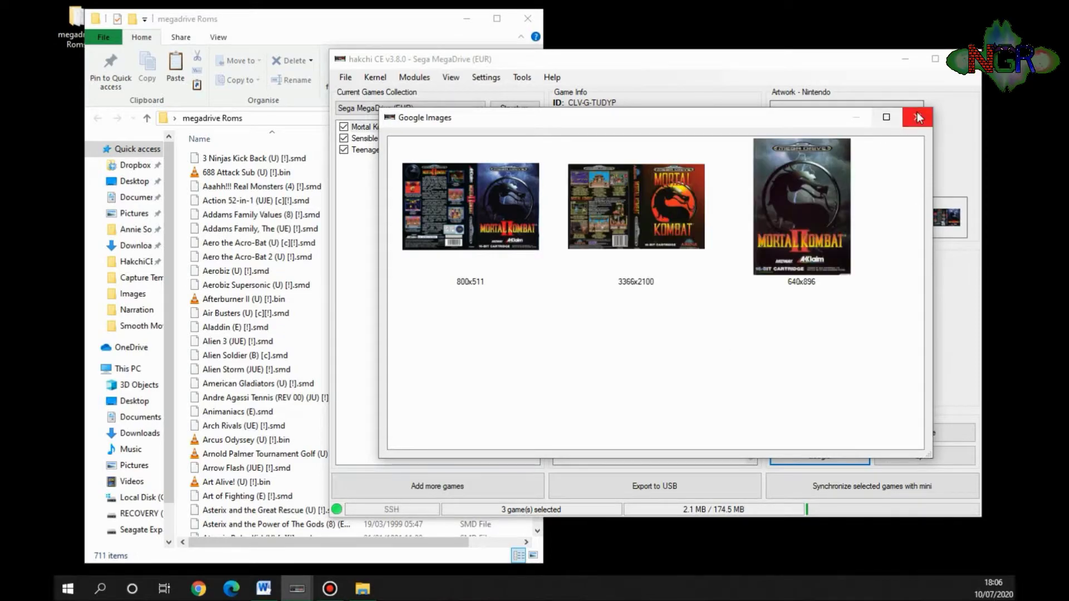
scroll(678, 272, down, 10)
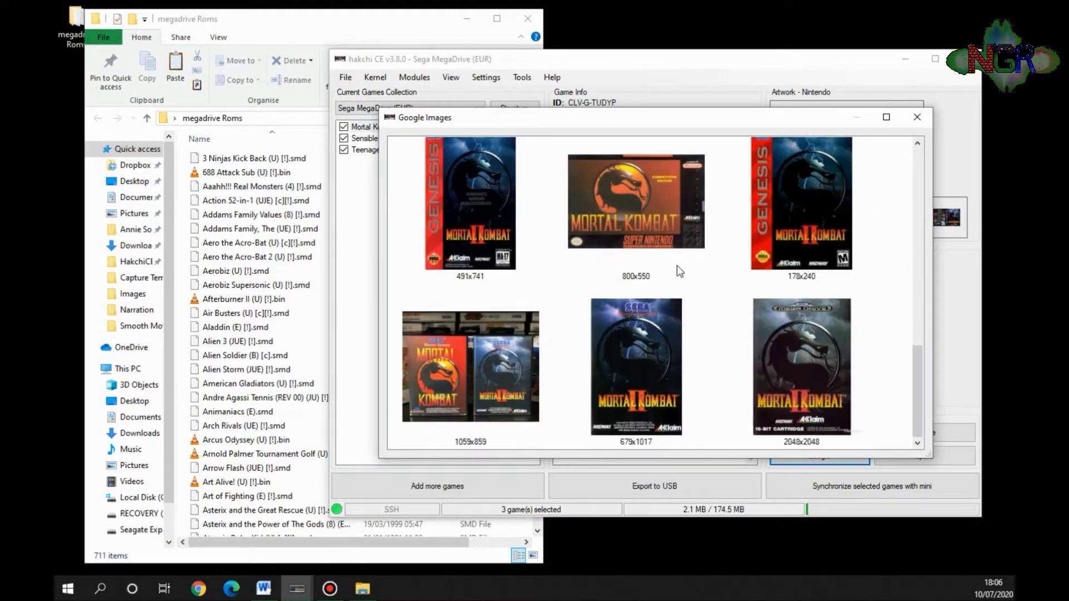
scroll(680, 271, down, 10)
scroll(680, 271, down, 10)
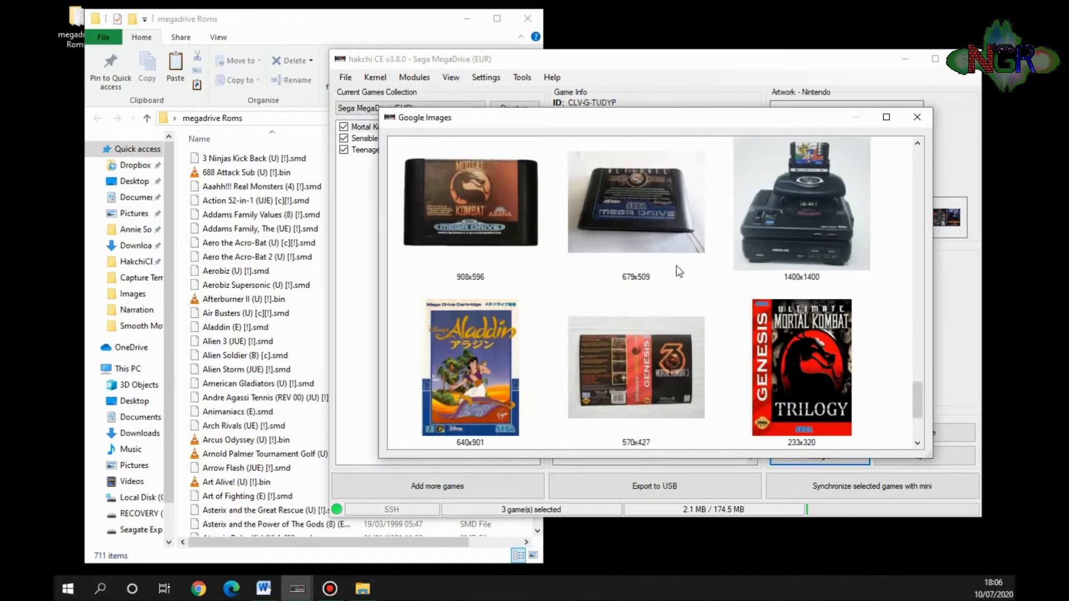
scroll(679, 271, down, 10)
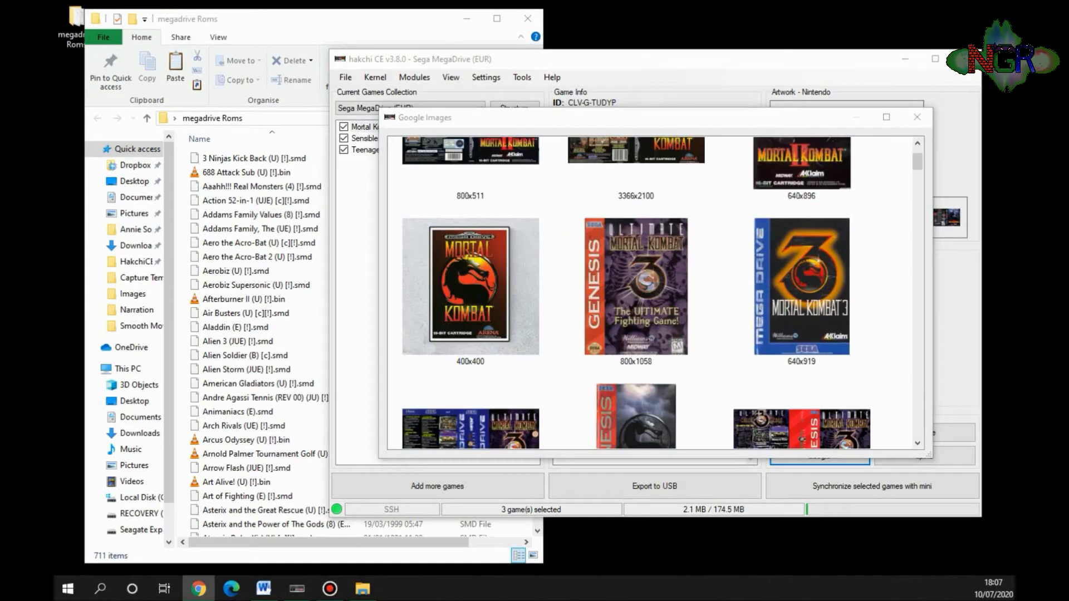
key(alt+Tab)
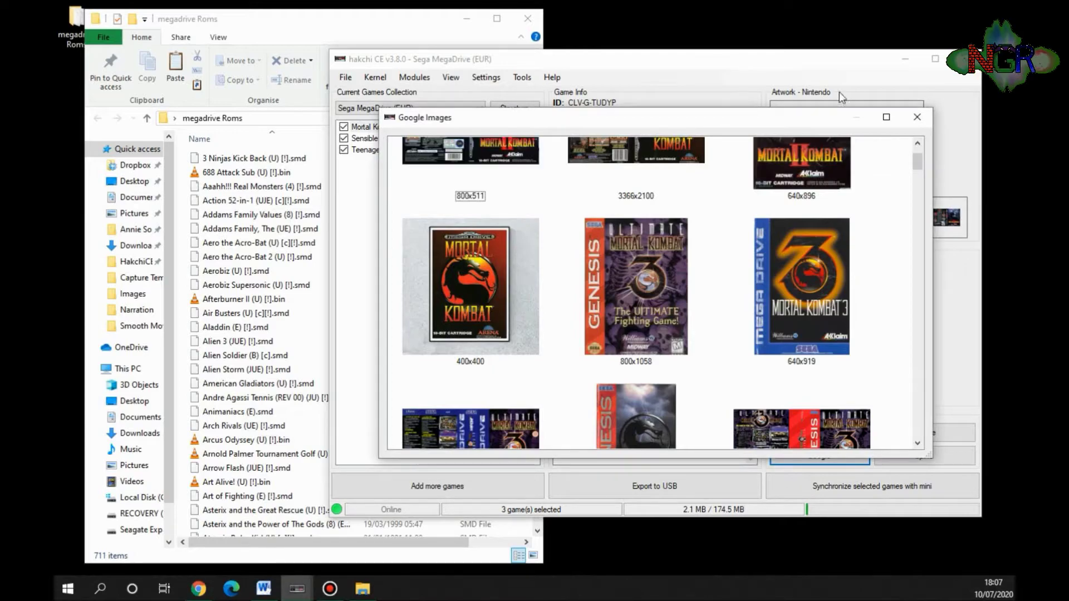
drag(917, 169, 921, 144)
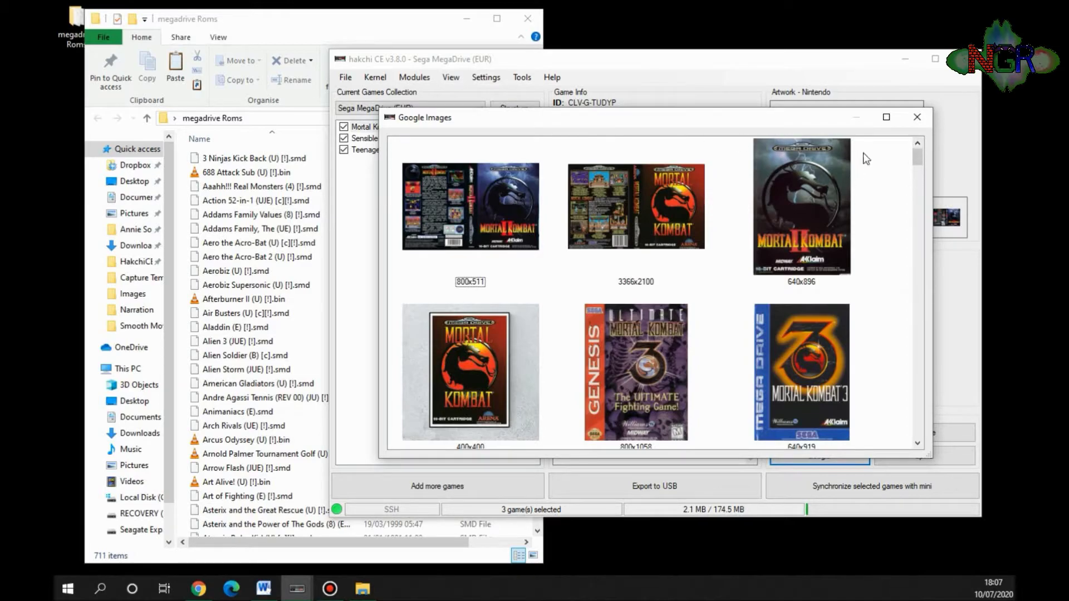
click(908, 119)
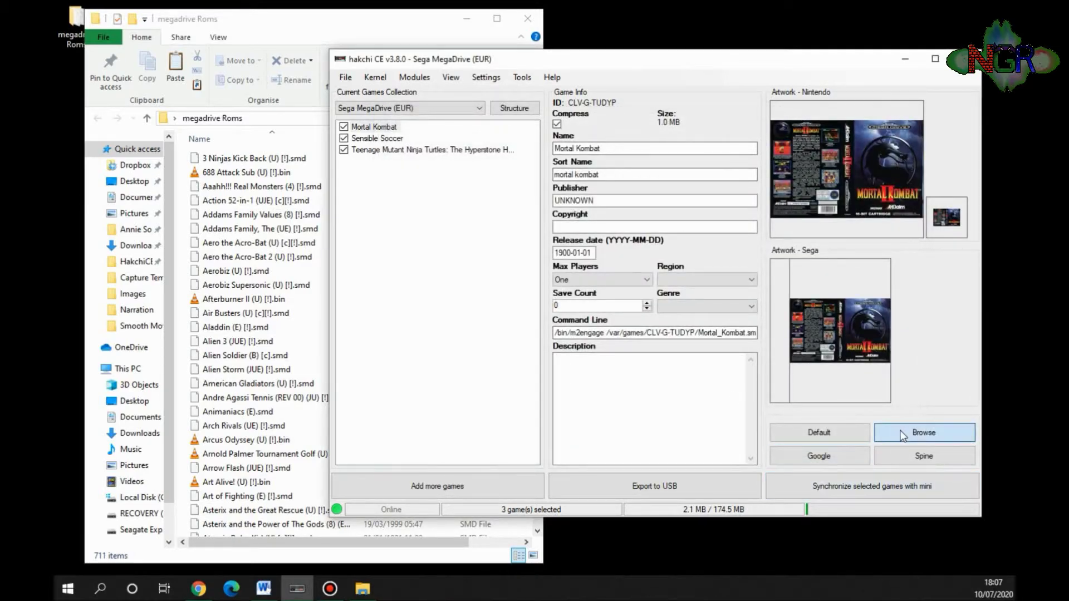
- Set Mortal Kombat's cover to the image 4e780367db0d5ca27b27fbbe7d4e78df.jpg from the Desktop
click(903, 435)
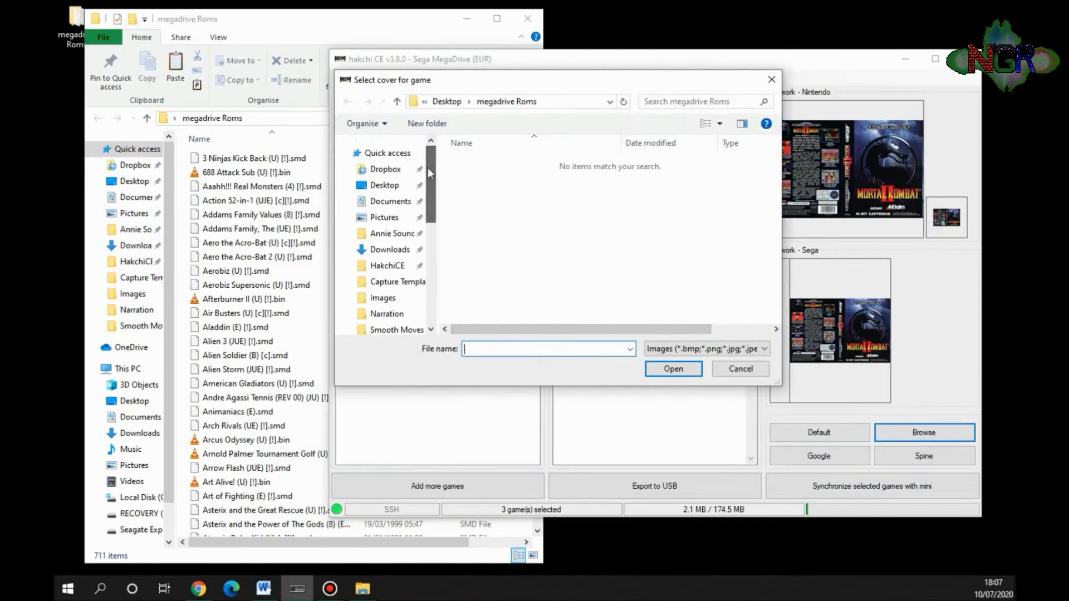
click(384, 185)
scroll(775, 281, down, 3)
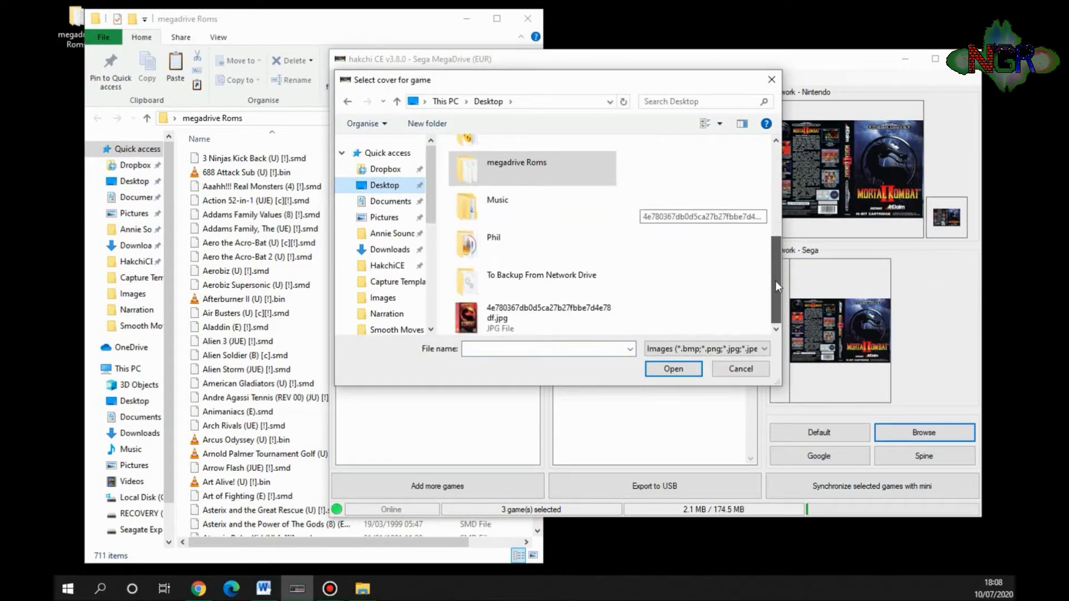
double_click(534, 315)
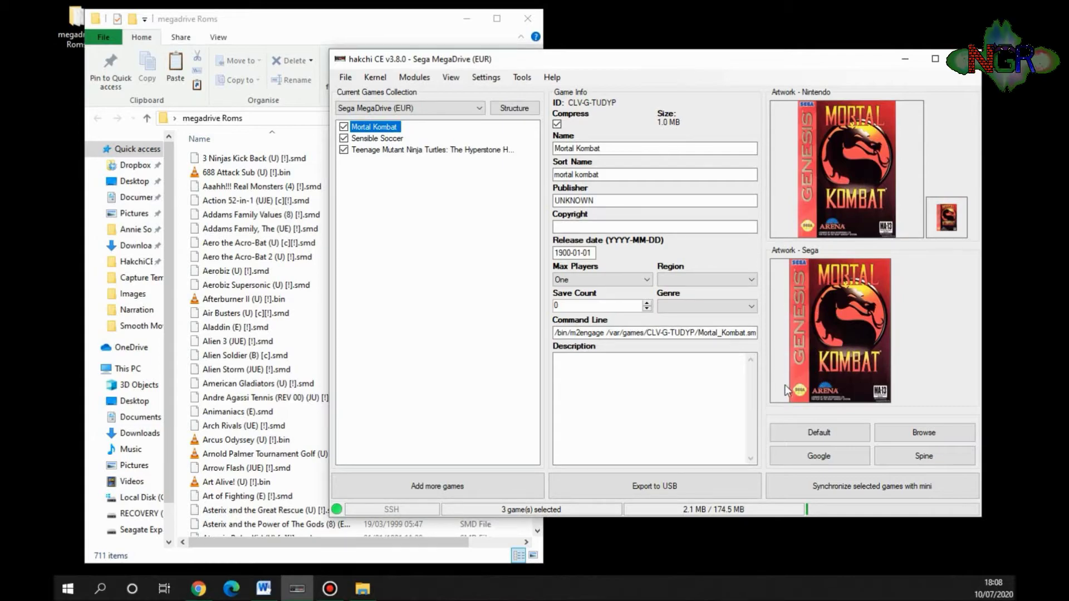
- Open the Spine Generator for Mortal Kombat and choose the 1363x300 Mortal Kombat logo
click(916, 456)
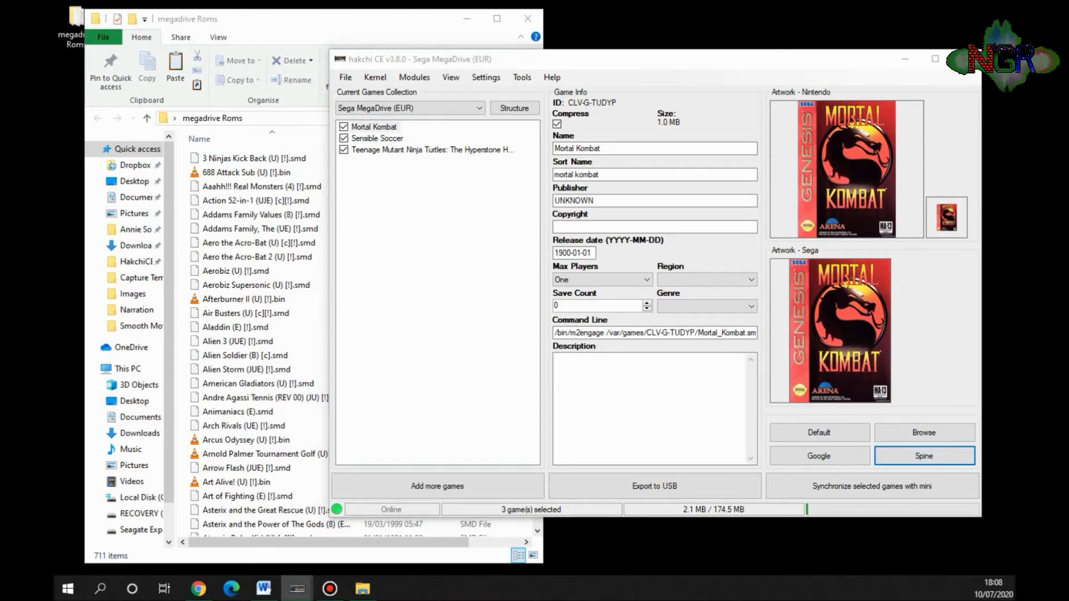
drag(386, 17, 426, 71)
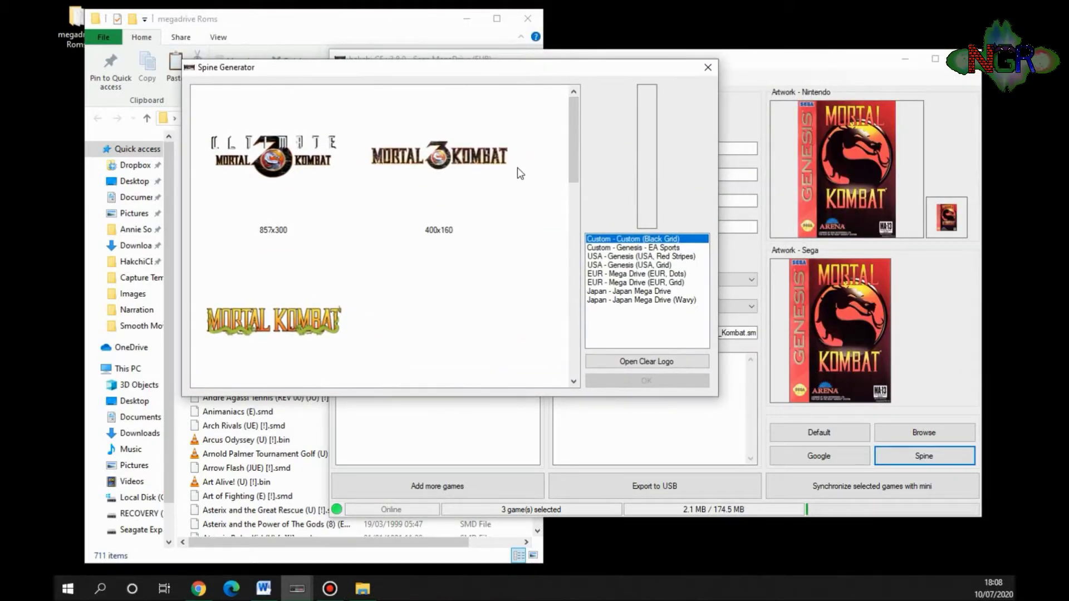
click(259, 328)
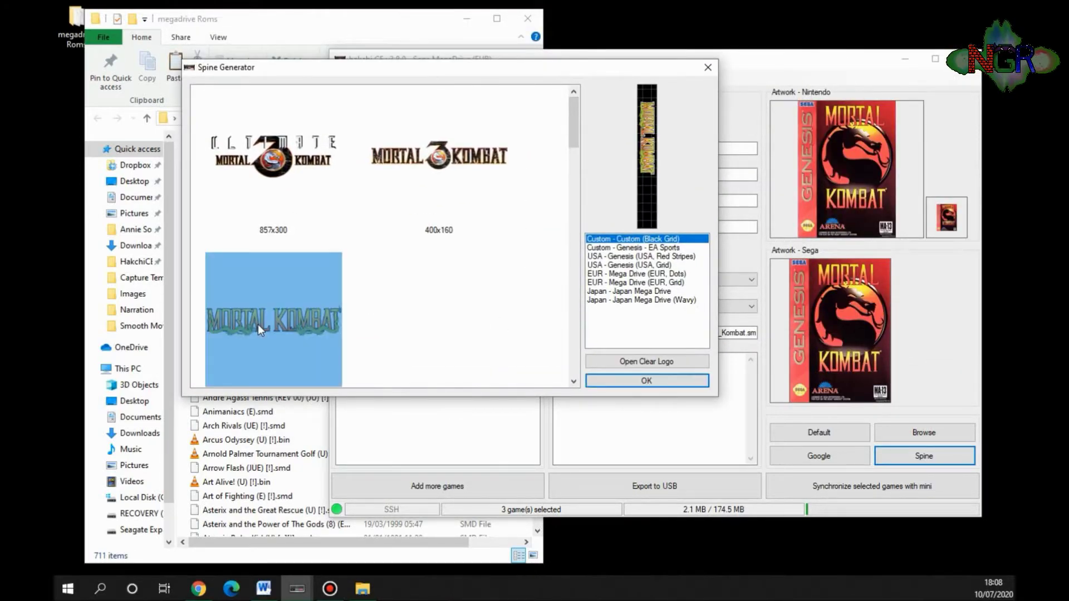
- Preview the available spine templates and apply EUR - Mega Drive (EUR, Dots) as Mortal Kombat's spine
click(630, 255)
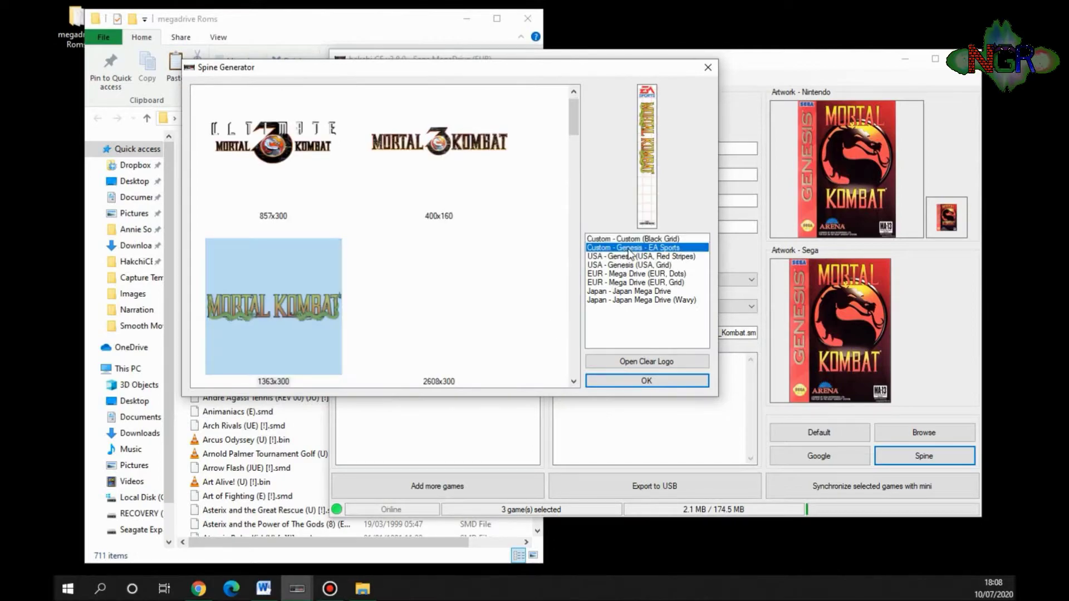
click(630, 265)
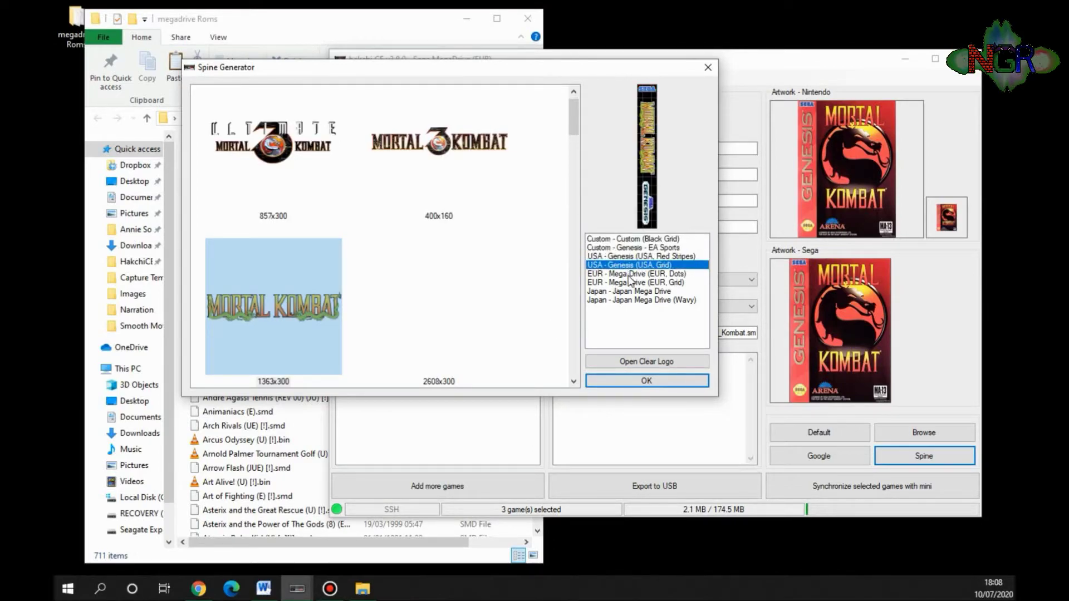
click(631, 274)
click(632, 283)
click(632, 292)
click(633, 300)
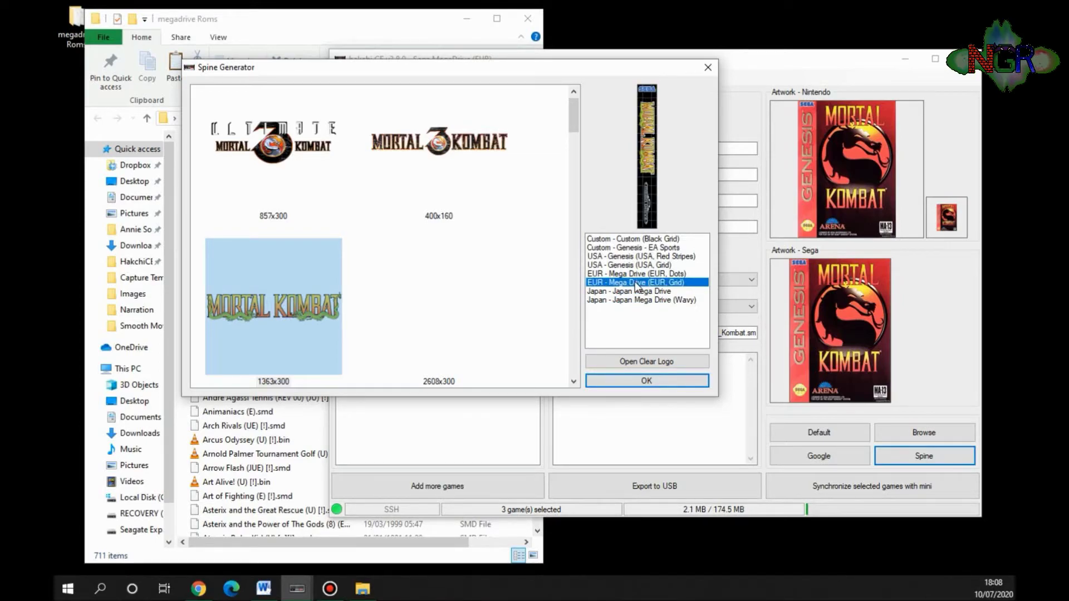
click(636, 276)
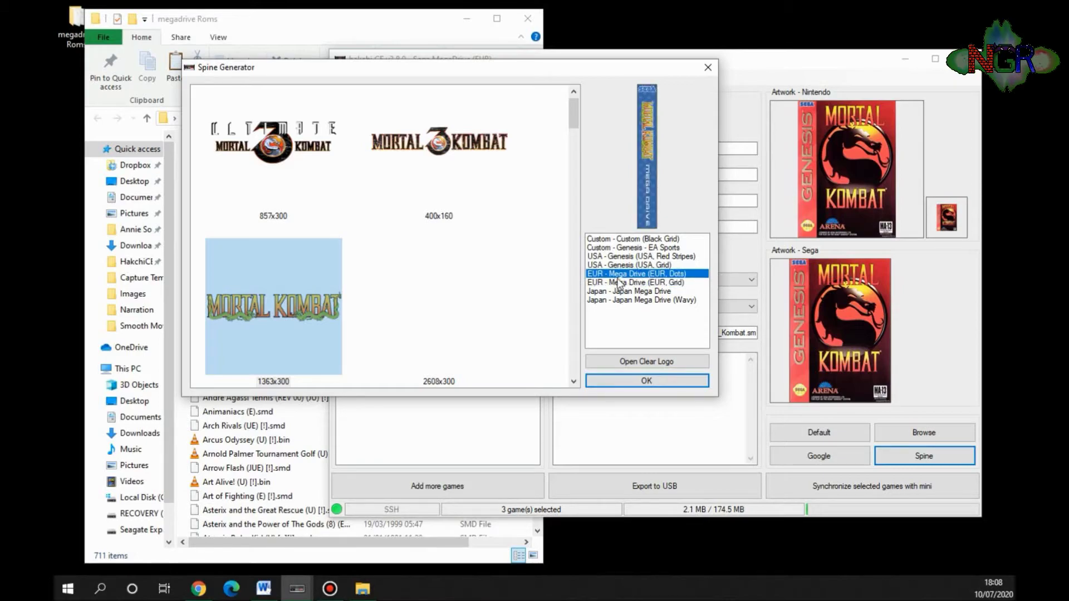
click(645, 381)
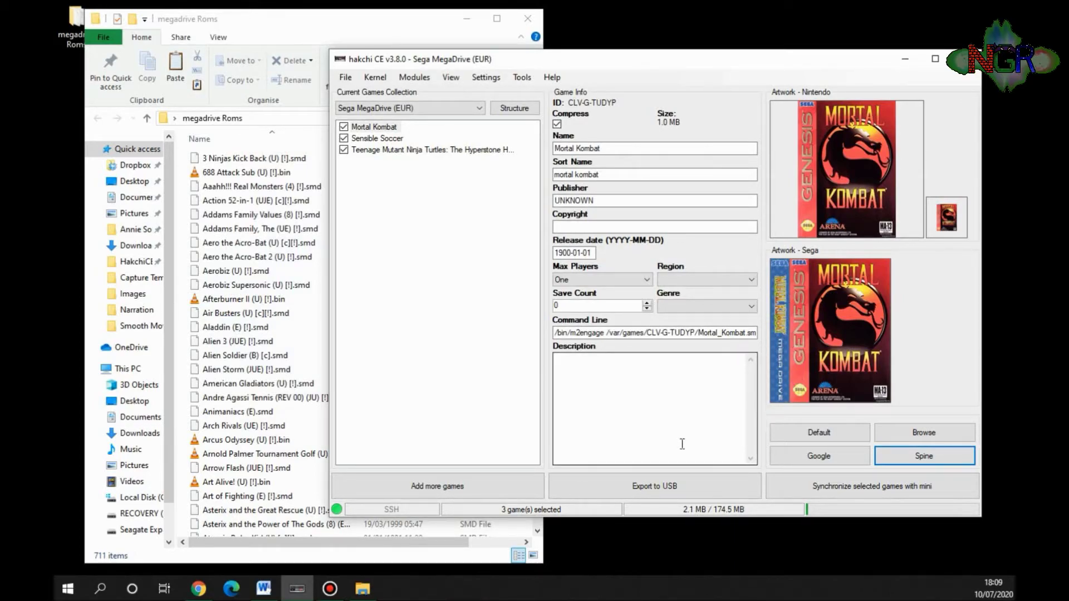
- Generate Sensible Soccer's spine from the 1967x300 logo without "International", using the EUR - Mega Drive (EUR, Dots) template
click(384, 138)
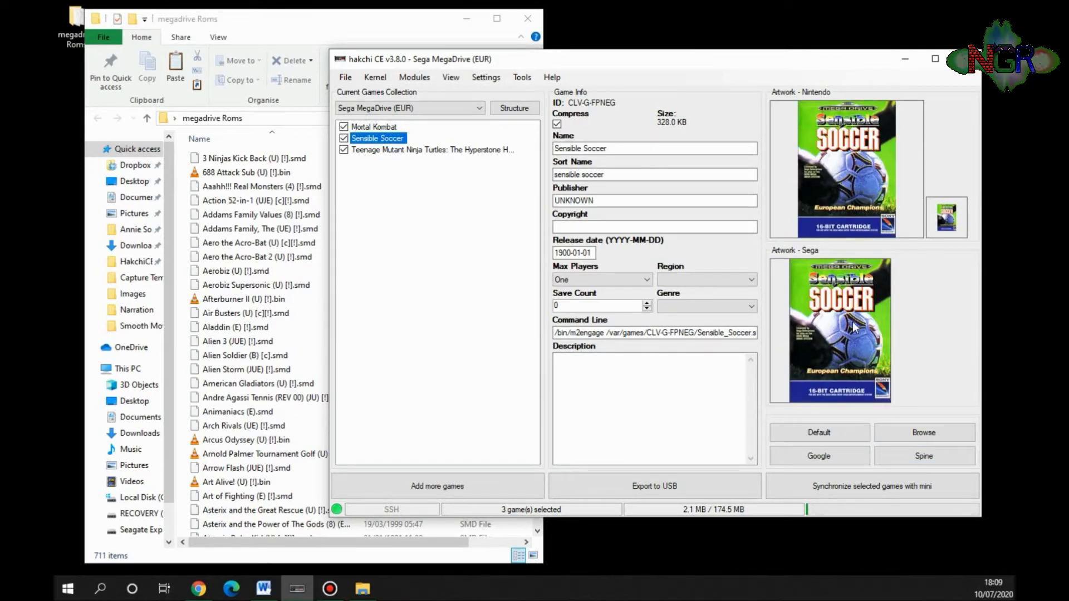
click(901, 461)
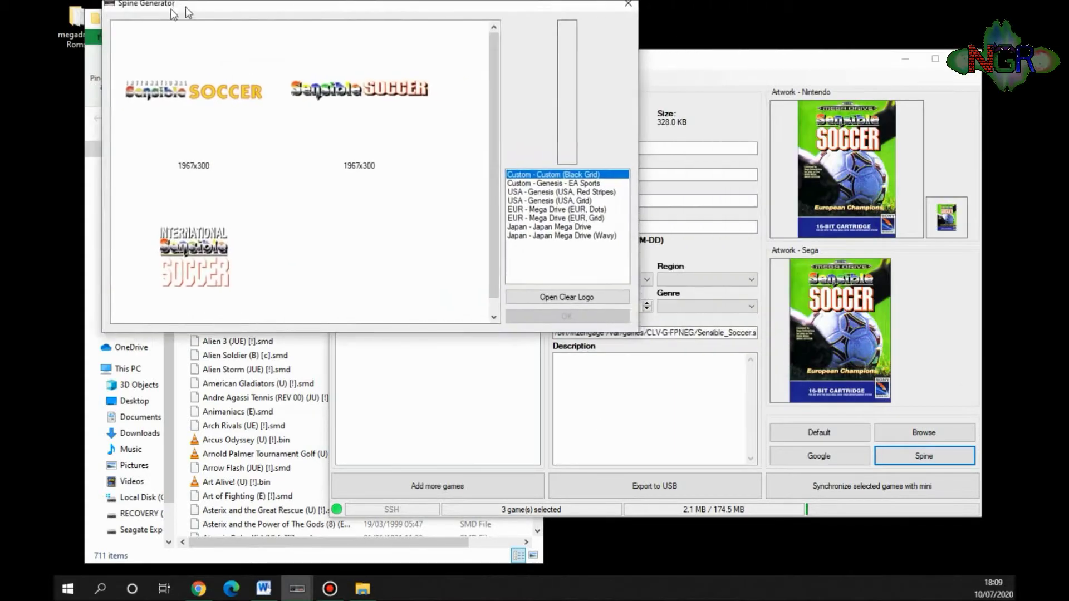
drag(179, 9, 218, 98)
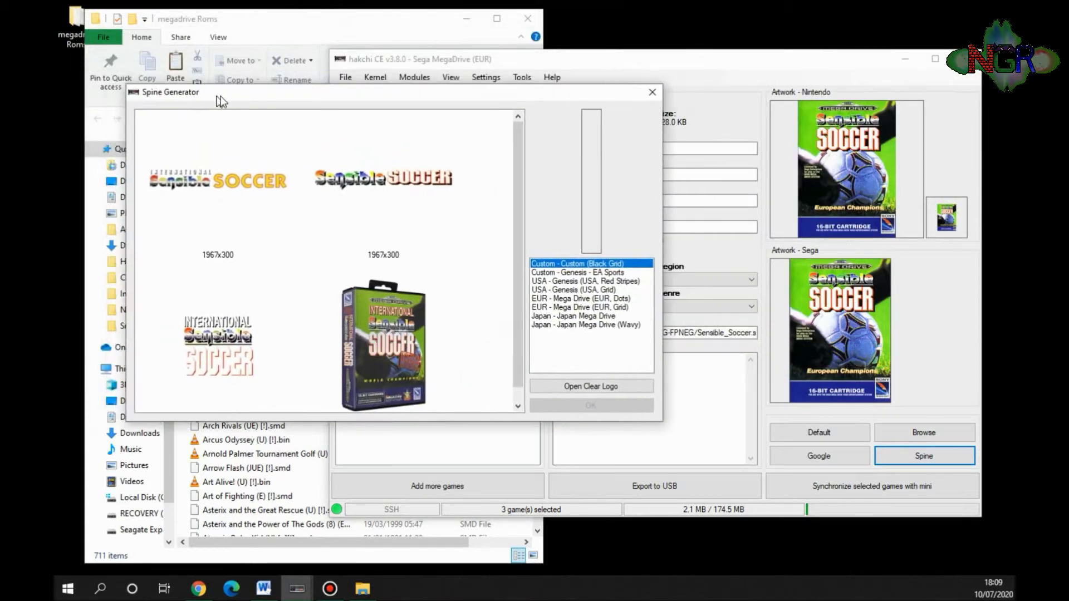
click(402, 181)
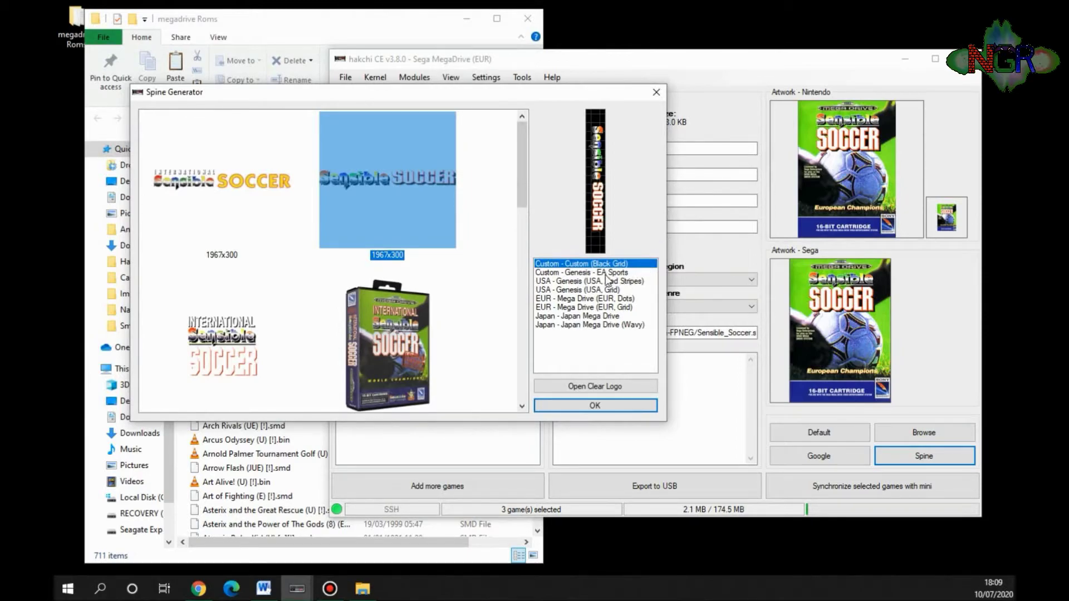
click(594, 300)
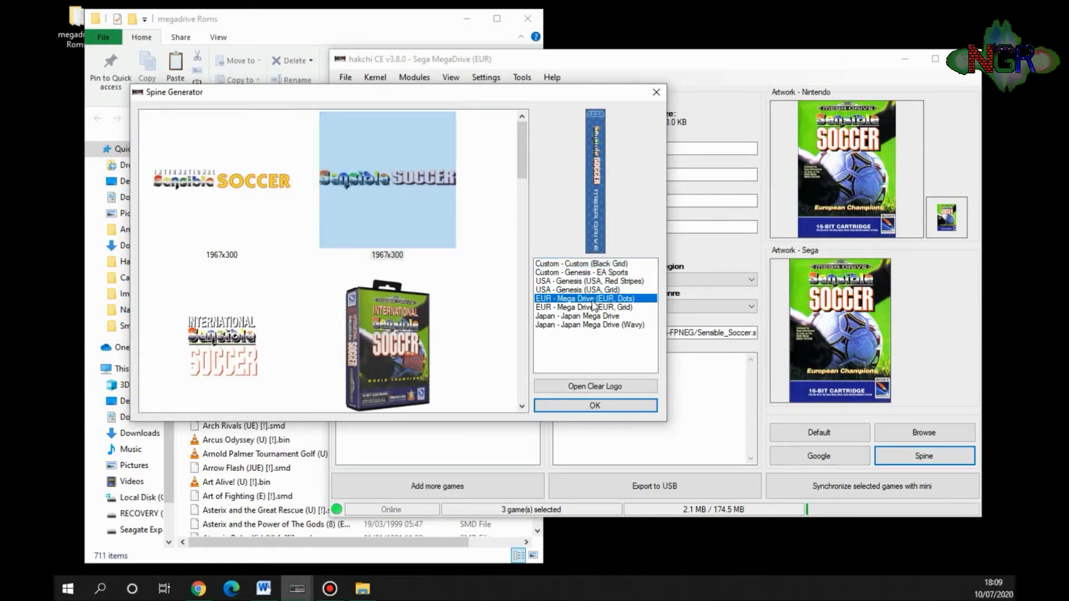
click(614, 406)
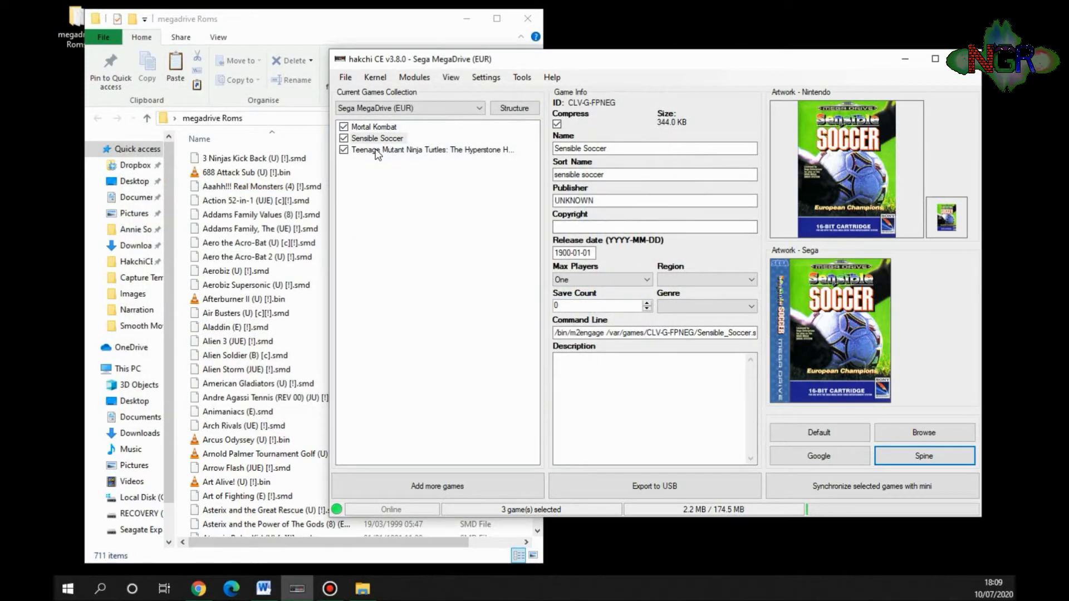
- Generate the spine for Teenage Mutant Ninja Turtles: The Hyperstone Heist from the first 400x152 logo with the EUR - Mega Drive (EUR, Dots) template
click(375, 150)
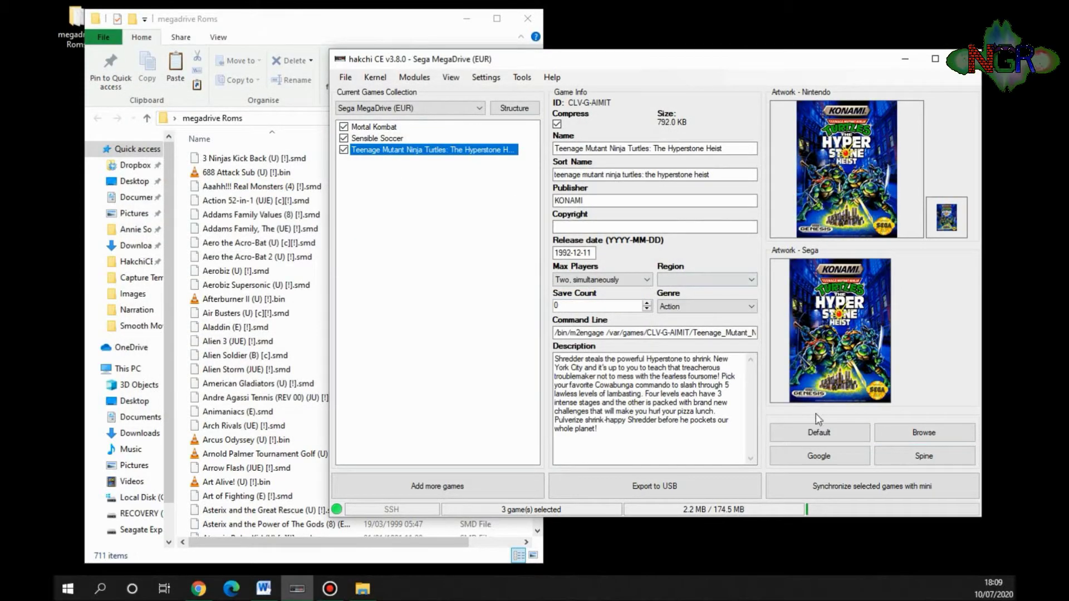
click(916, 456)
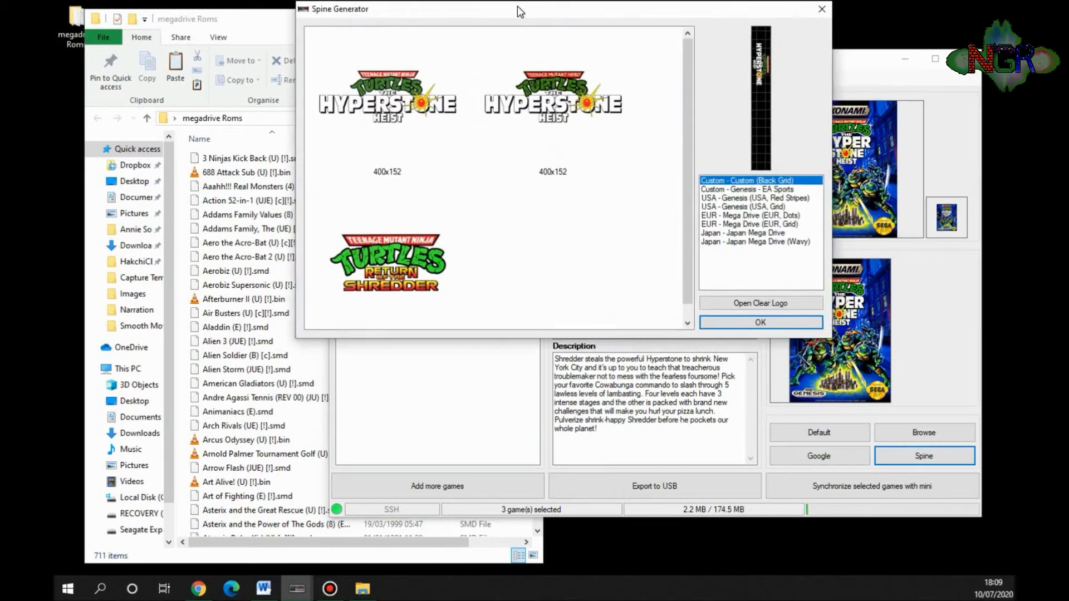
click(303, 134)
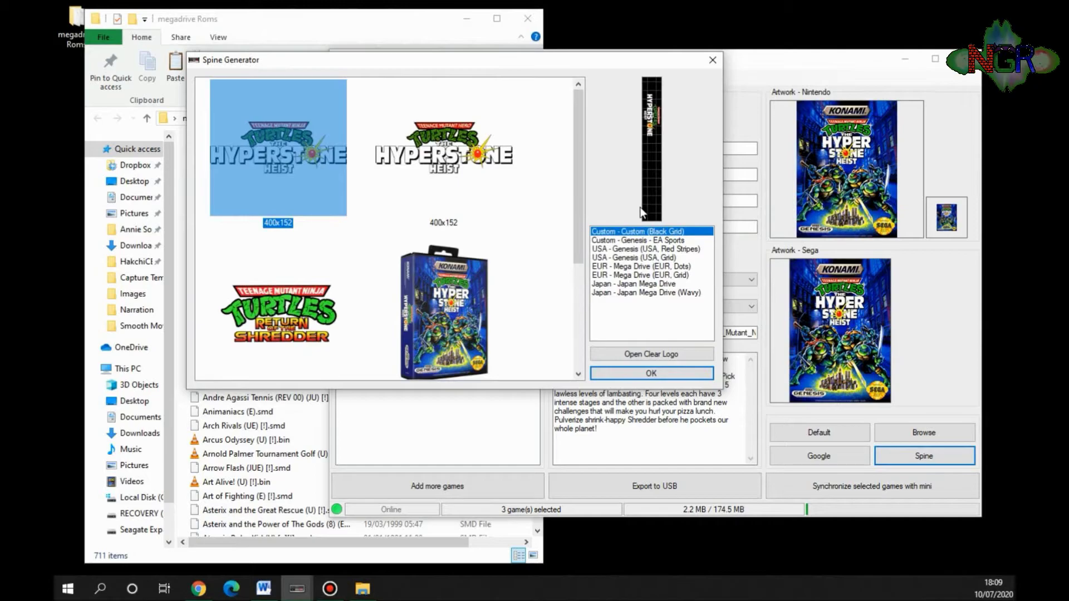
click(635, 266)
click(633, 274)
click(629, 267)
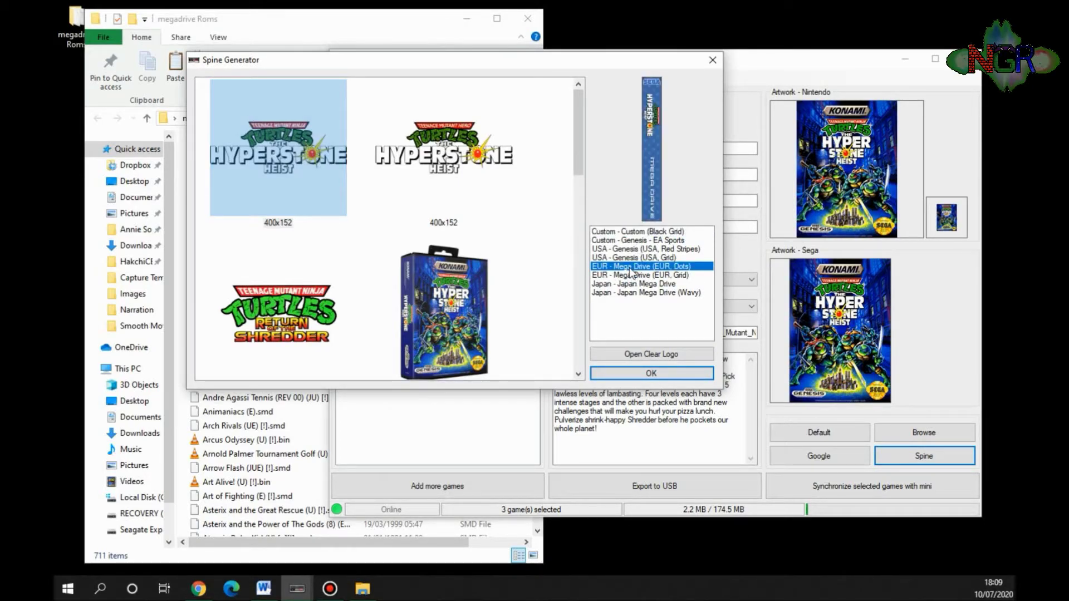
click(633, 376)
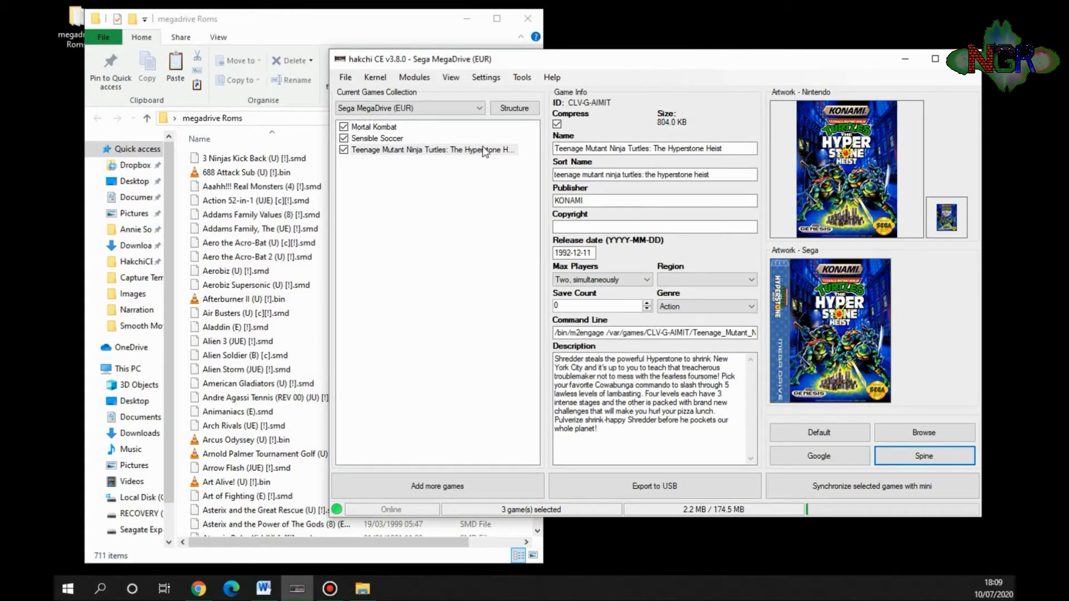
- Assign the PicoDrive core on the Sega - Mega Drive - Genesis console to Teenage Mutant Ninja Turtles: The Hyperstone Heist
click(460, 231)
click(432, 151)
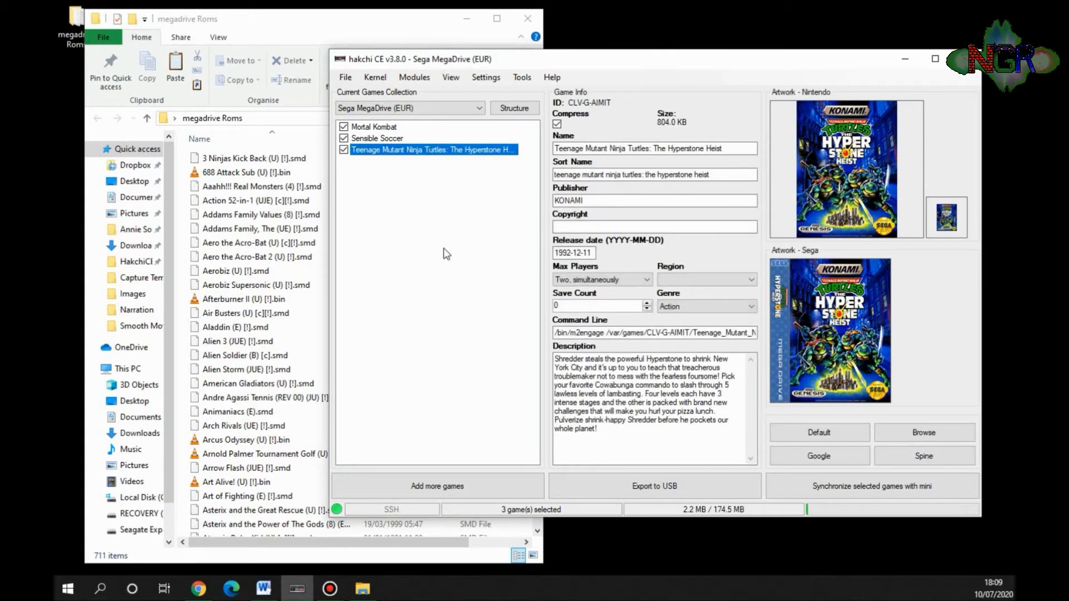
right_click(419, 152)
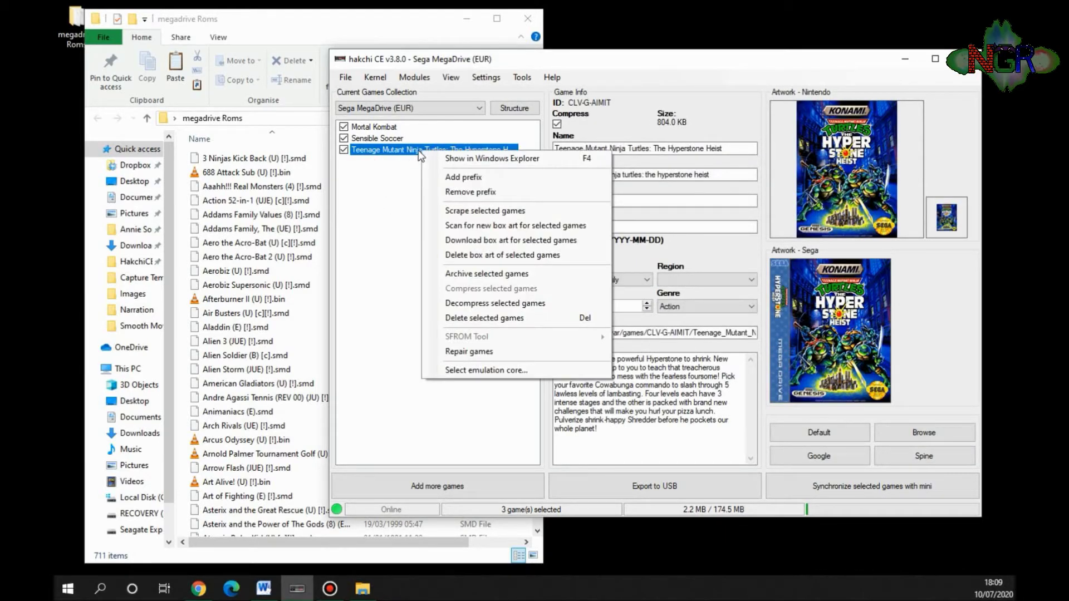
click(490, 369)
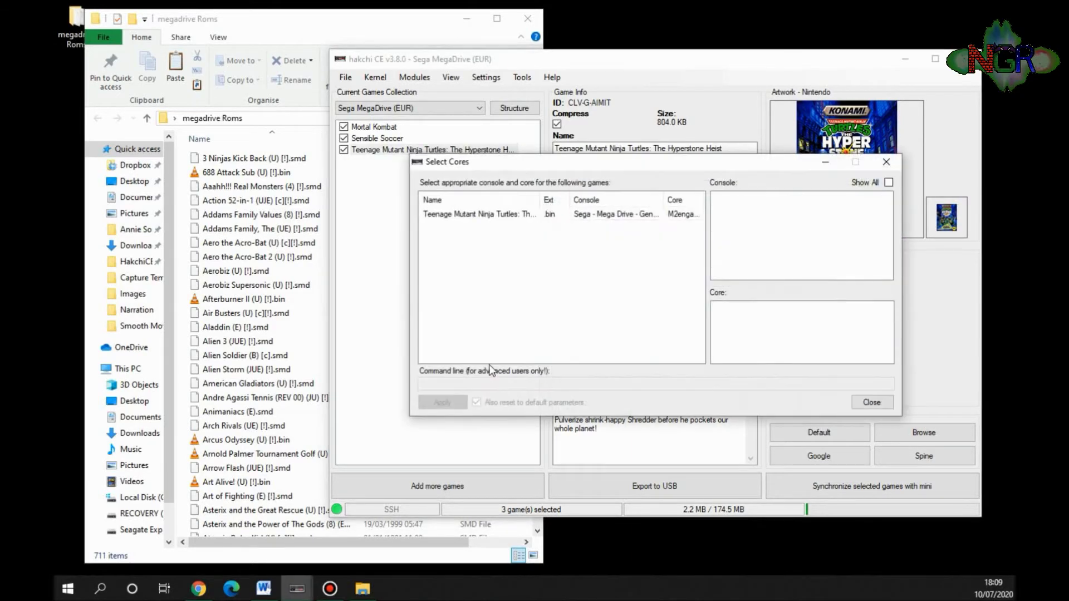
drag(603, 162, 538, 128)
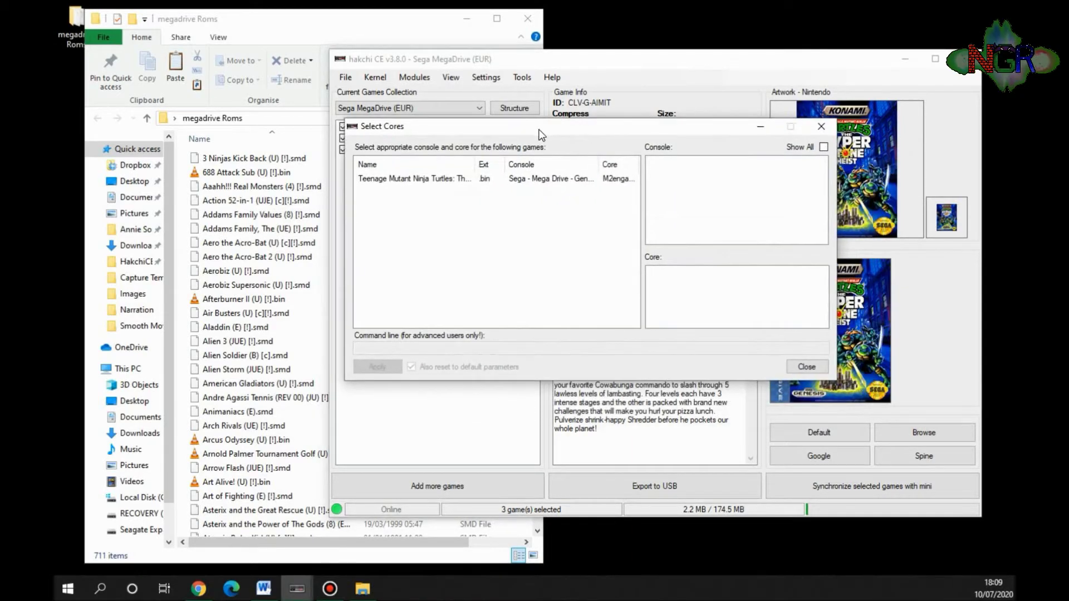
click(418, 181)
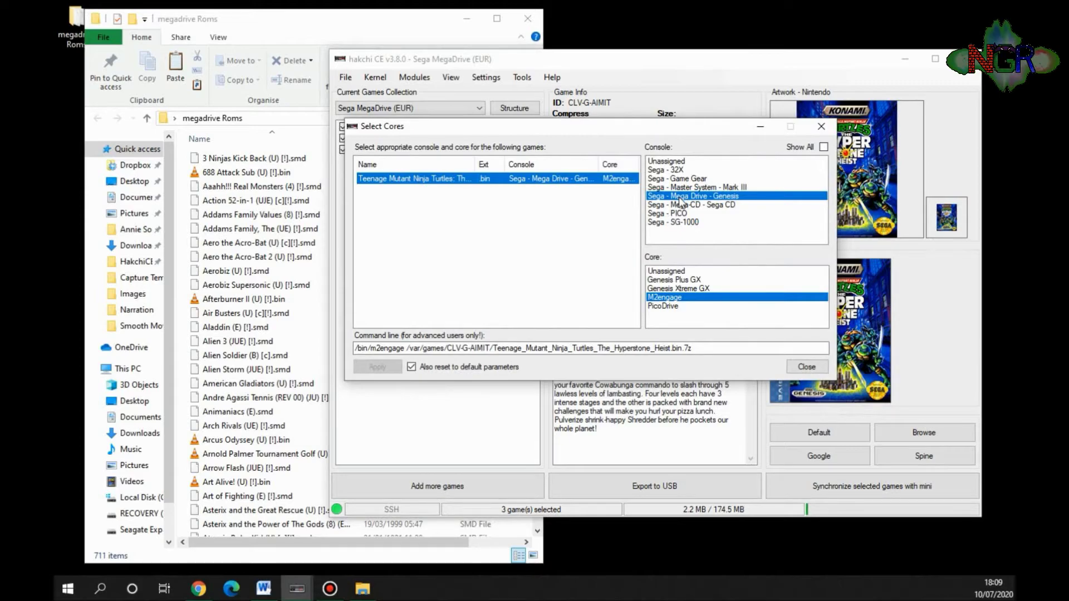
click(668, 306)
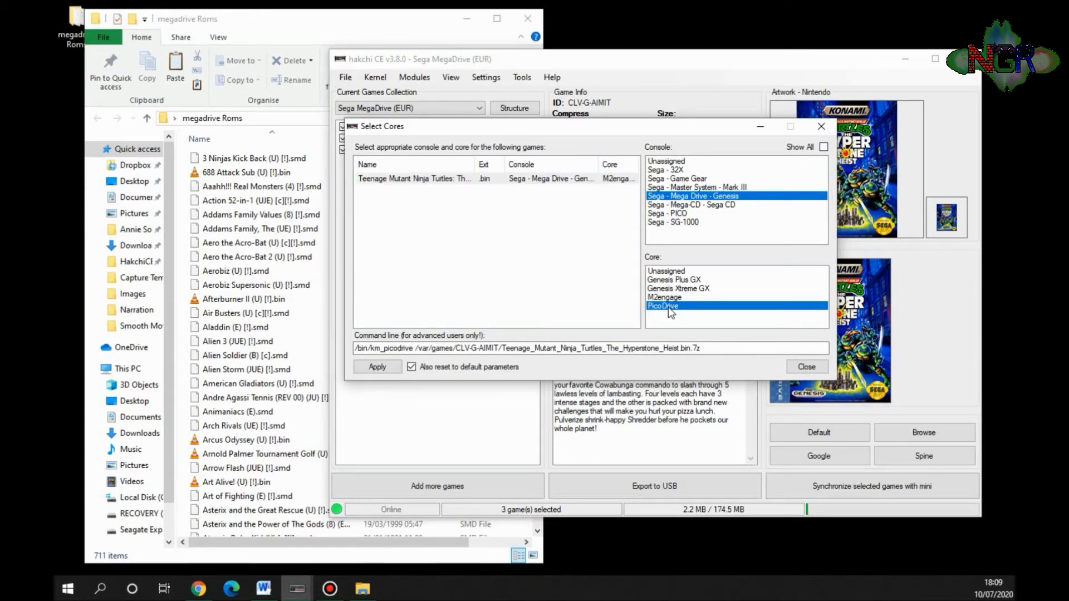
click(391, 369)
click(807, 367)
click(440, 149)
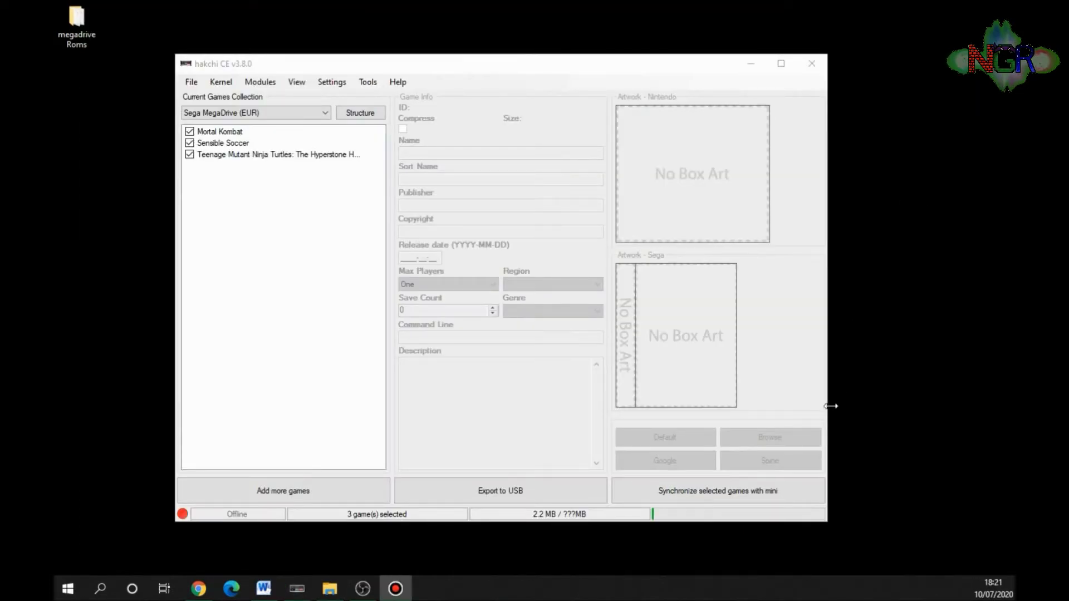
- Set the games collection's structure to Disable page/folders
click(372, 119)
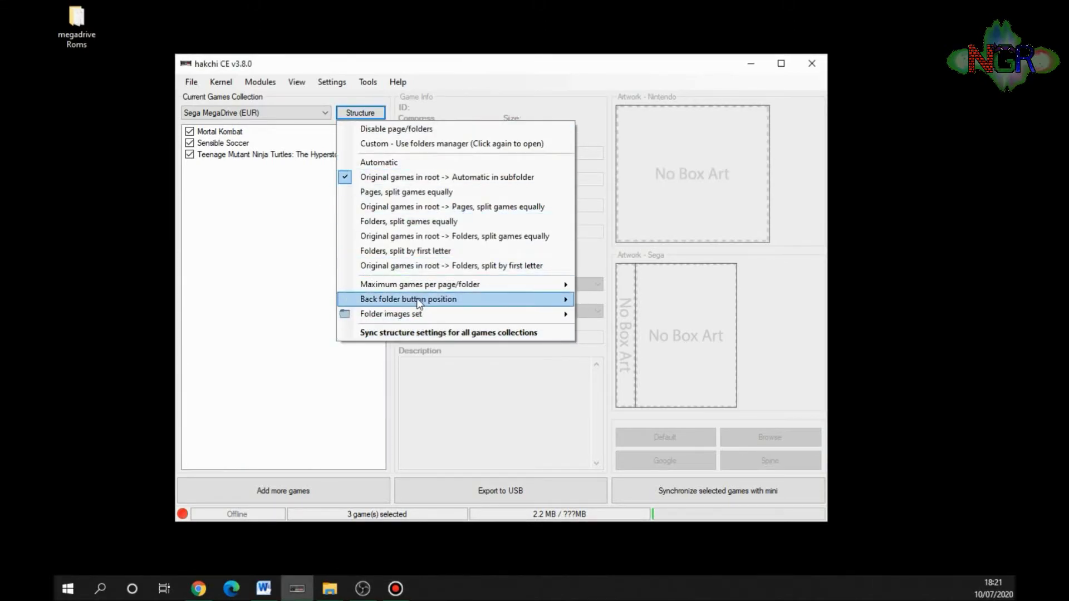
mouse_move(418, 295)
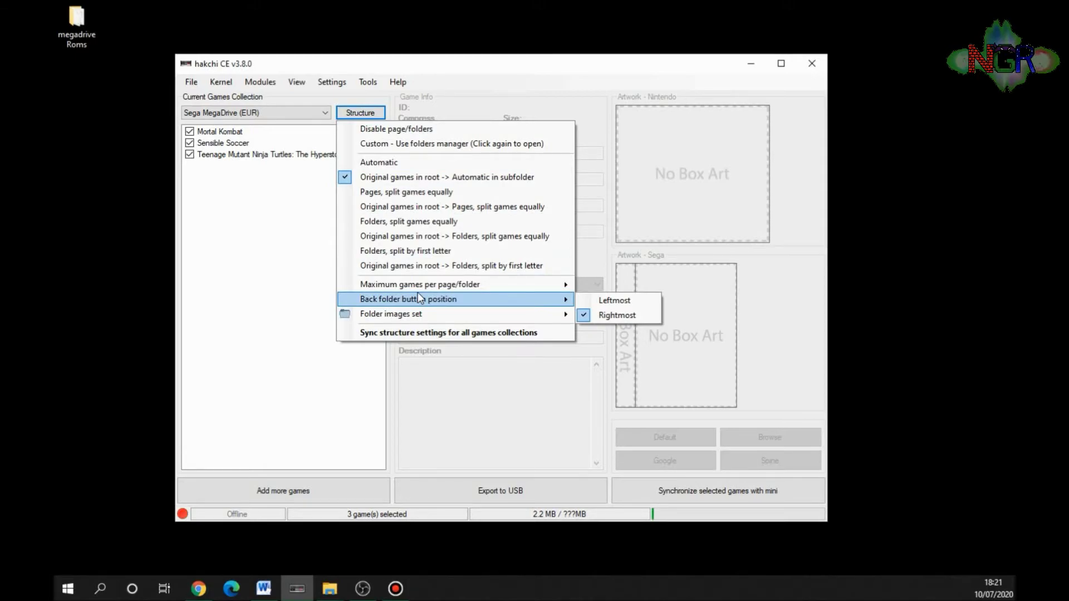
click(422, 130)
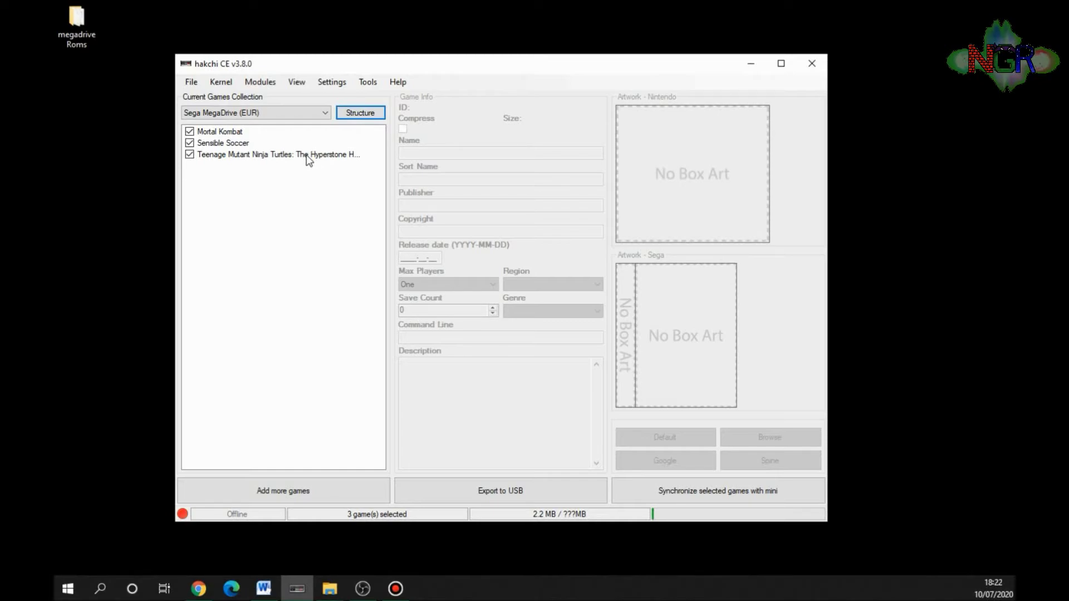
click(357, 113)
click(368, 128)
click(363, 115)
click(267, 223)
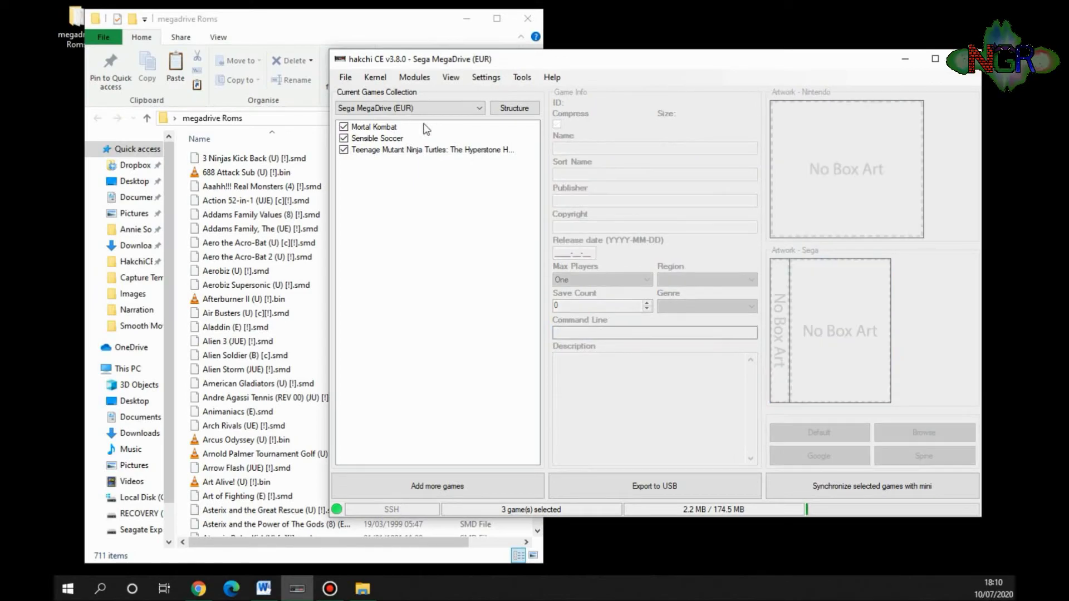
- Review the artwork of the three added games and synchronize the selected games with the mini
click(388, 131)
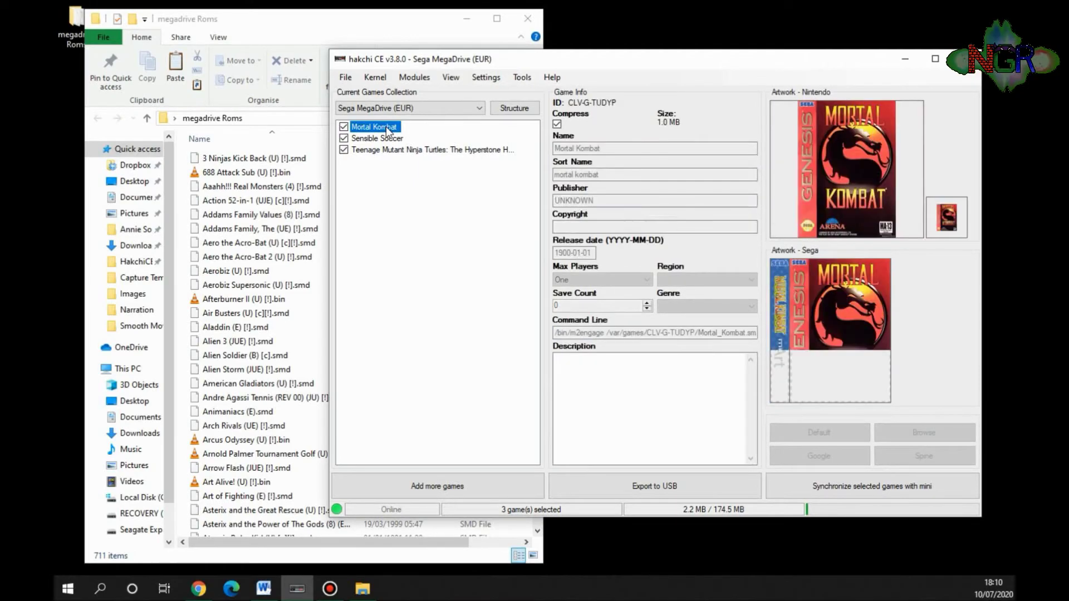
click(388, 138)
click(389, 150)
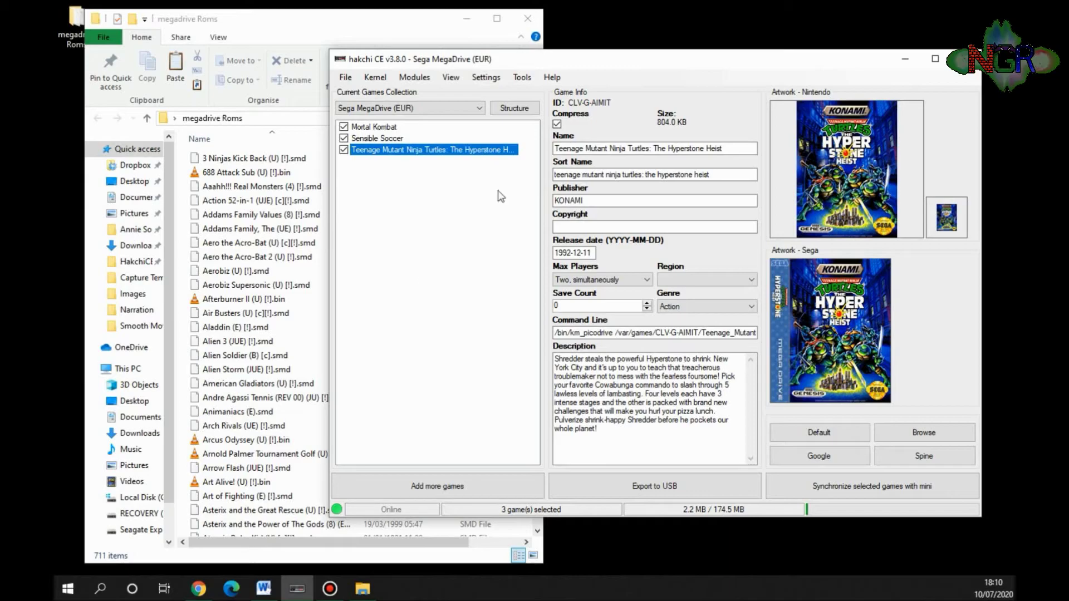
click(884, 497)
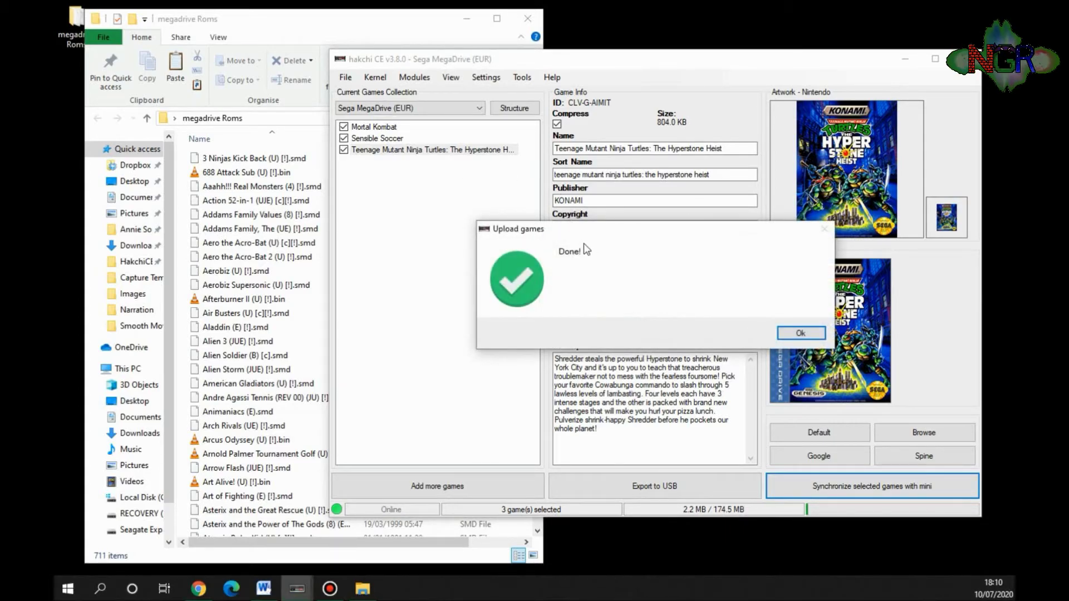
click(794, 332)
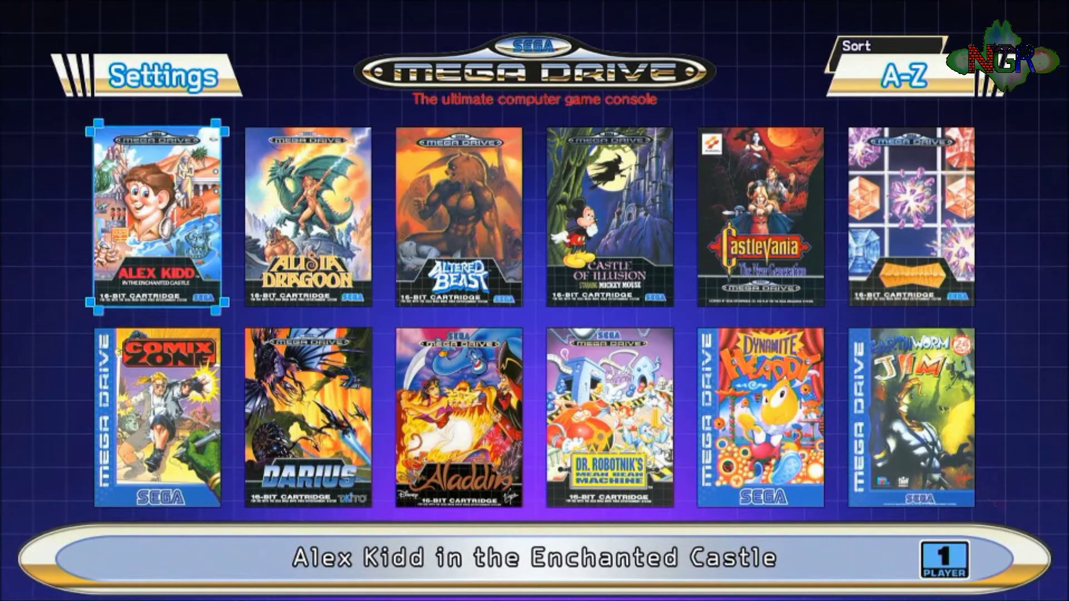
- Switch to the Mega Drive Mini's game menu and look for the added Mortal Kombat and Sensible Soccer covers
key(Down)
key(Up)
key(Right)
key(Right)
key(Right)
key(Right)
key(Left)
key(Left)
key(Left)
key(Left)
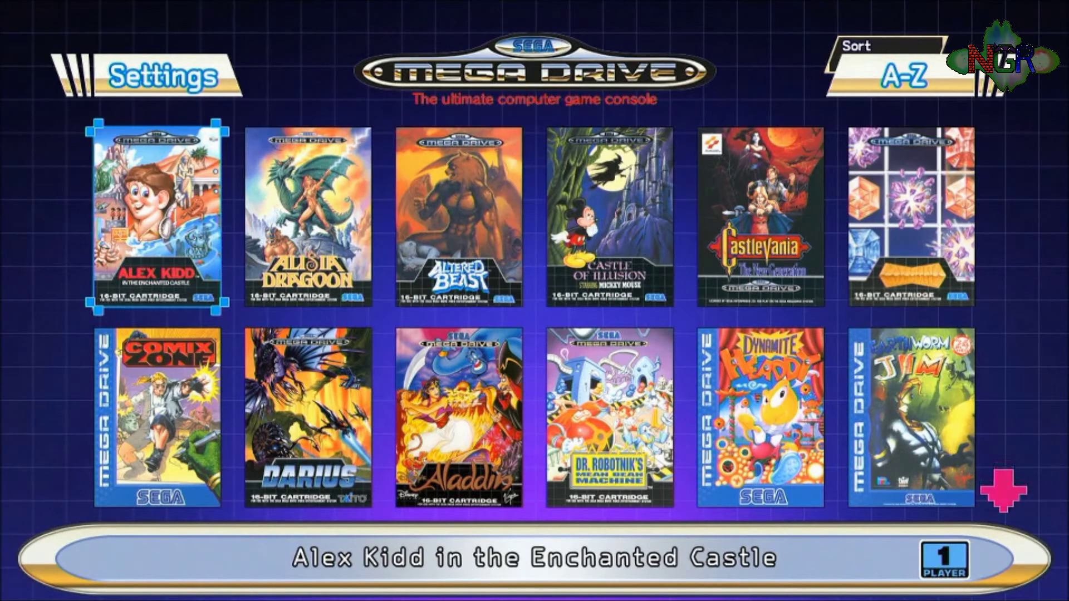
key(Down)
key(Down)
key(Down)
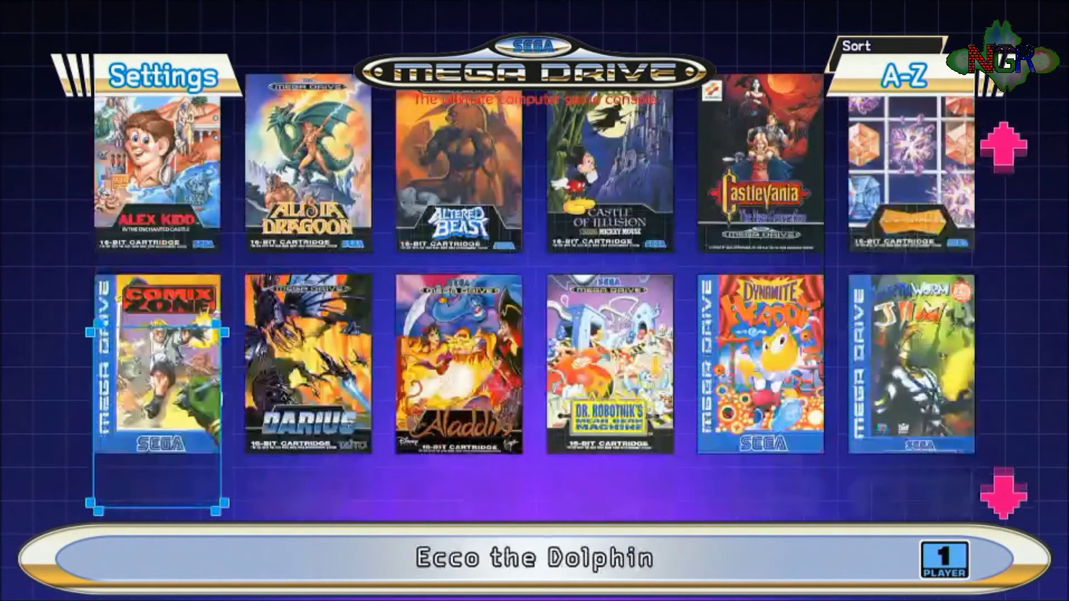
key(Right)
key(Right)
key(Right)
key(Right)
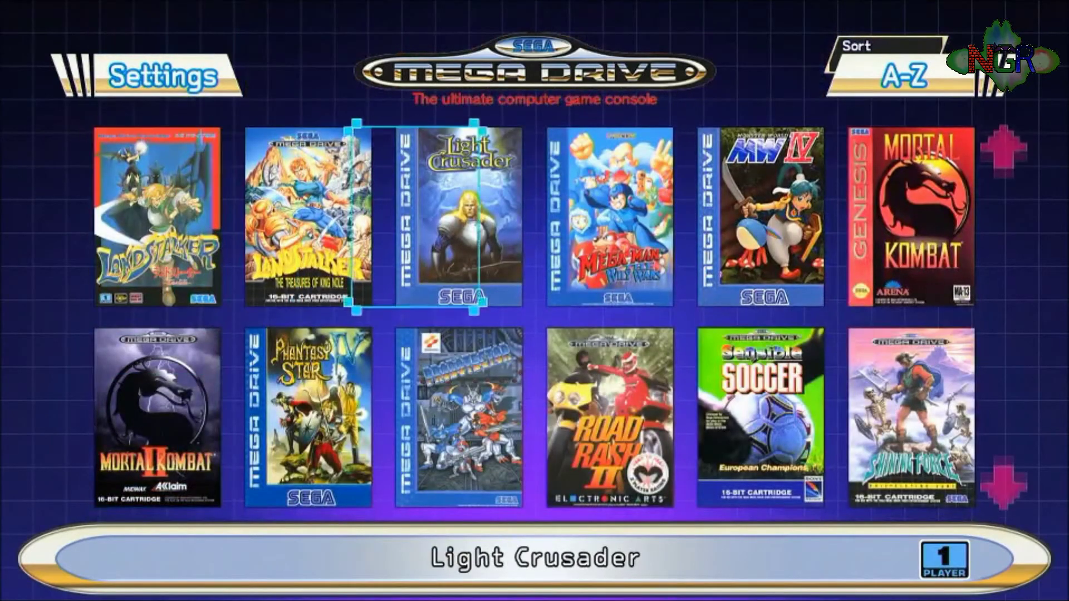
key(Right)
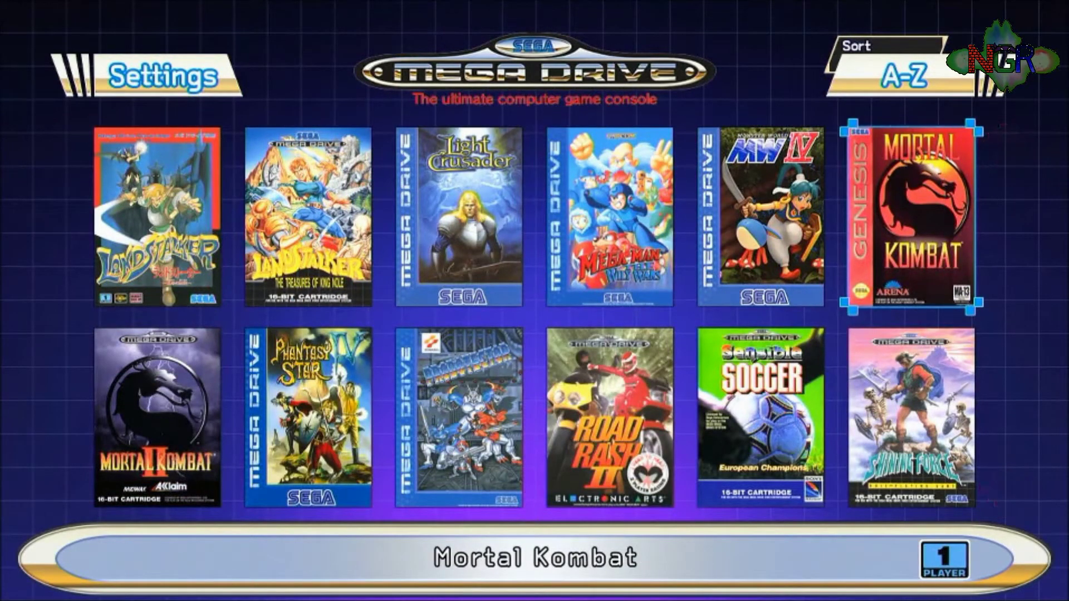
key(Down)
key(Left)
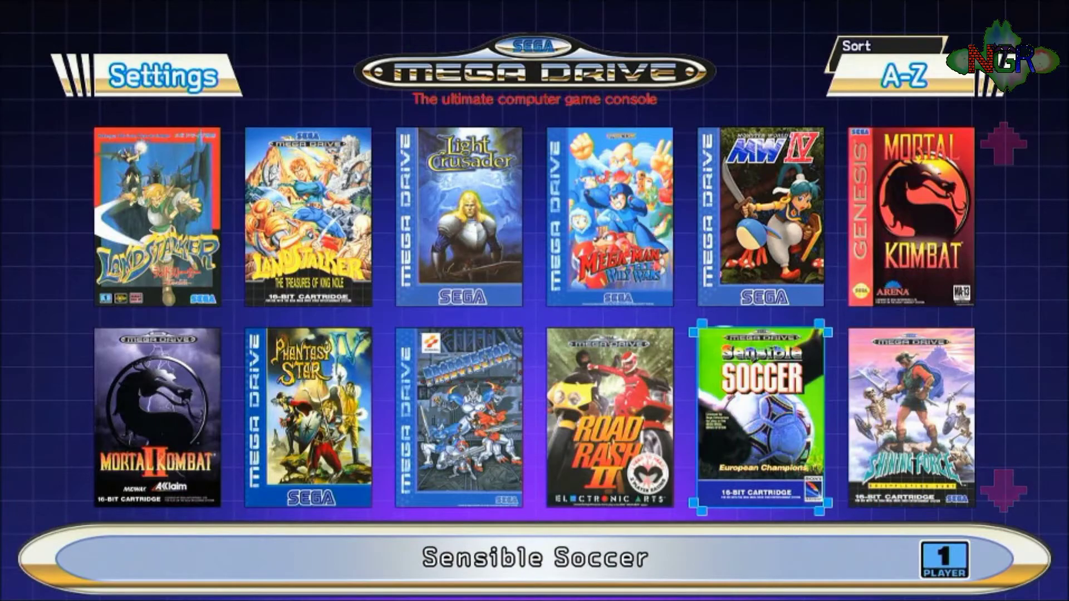
- Find Teenage Mutant Ninja Turtles: The Hyperstone Heist in the console's game menu and start the game
key(Down)
key(Down)
key(Down)
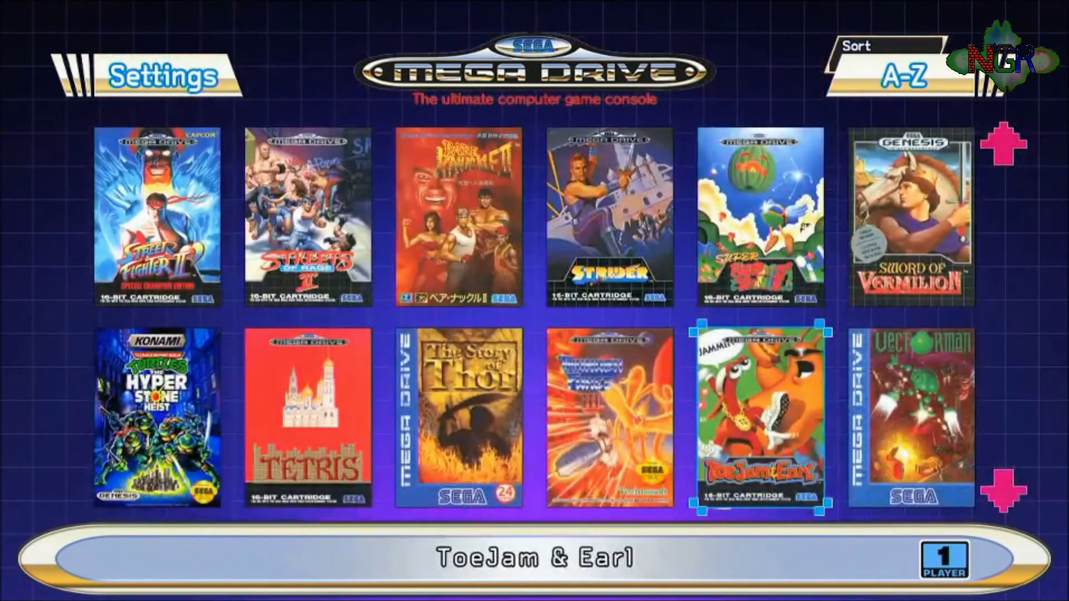
key(Left)
key(Left)
key(Left)
key(Left)
key(Left)
key(Right)
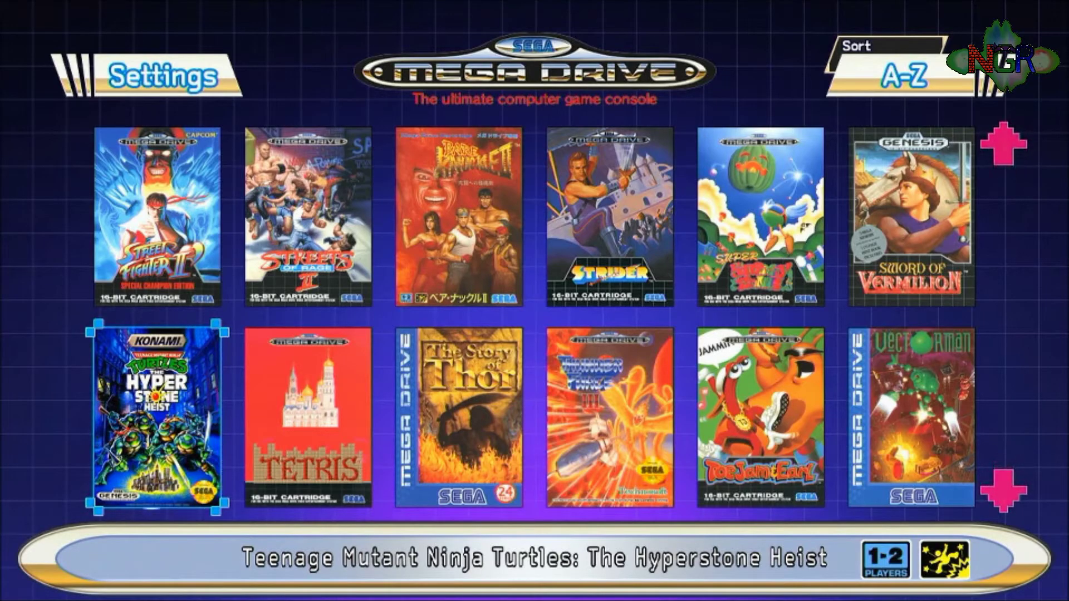
key(Return)
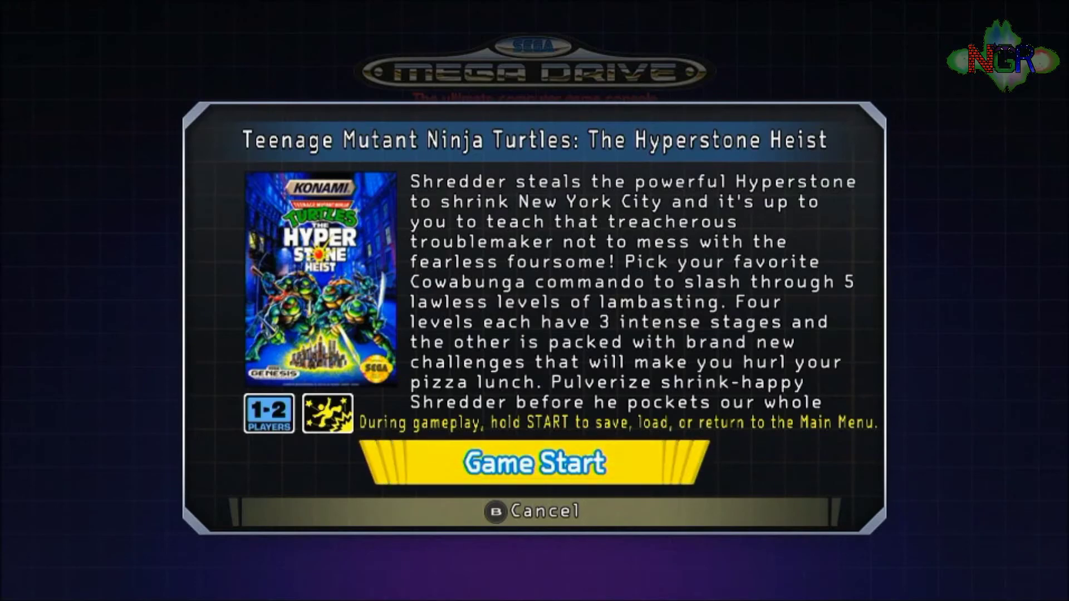
key(Return)
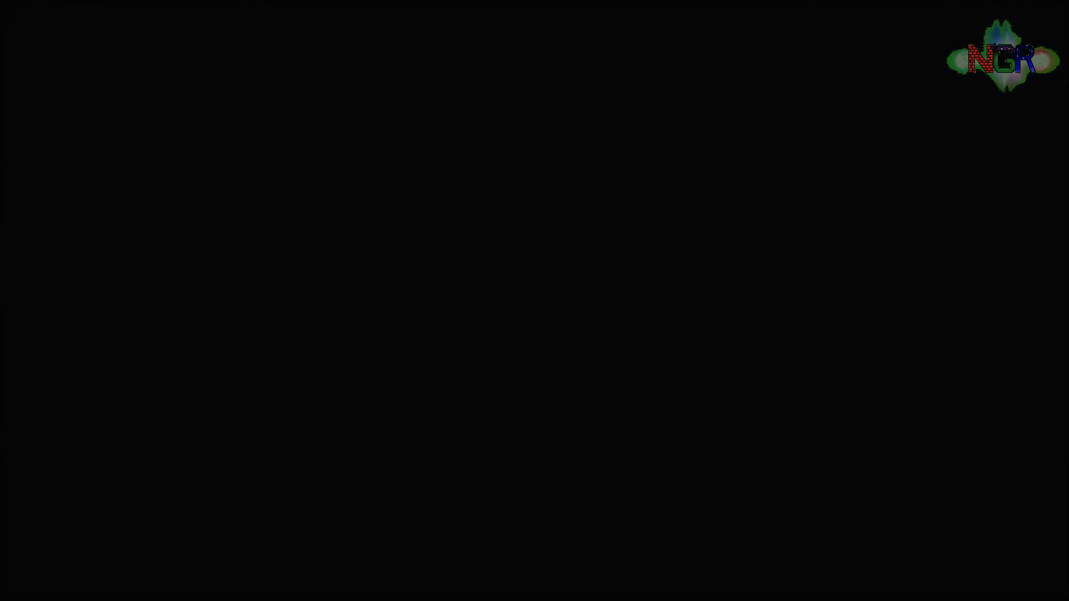